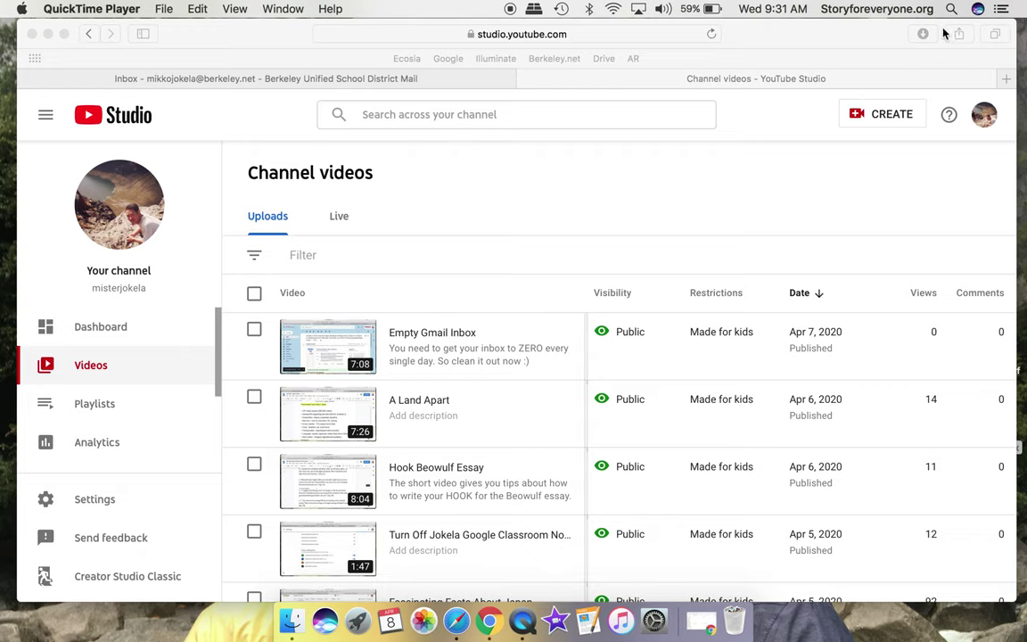
Open an empty Spotlight Search box over the YouTube Studio page.
key("super+space")
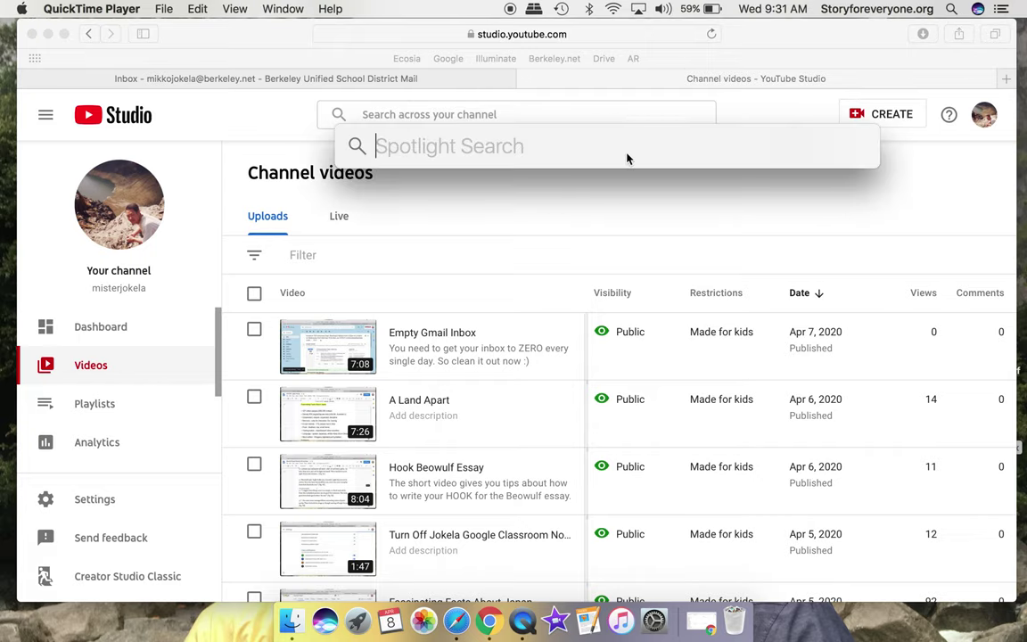
Launch QuickTime Player from Spotlight by searching 'qui', then show its File menu.
type("qui")
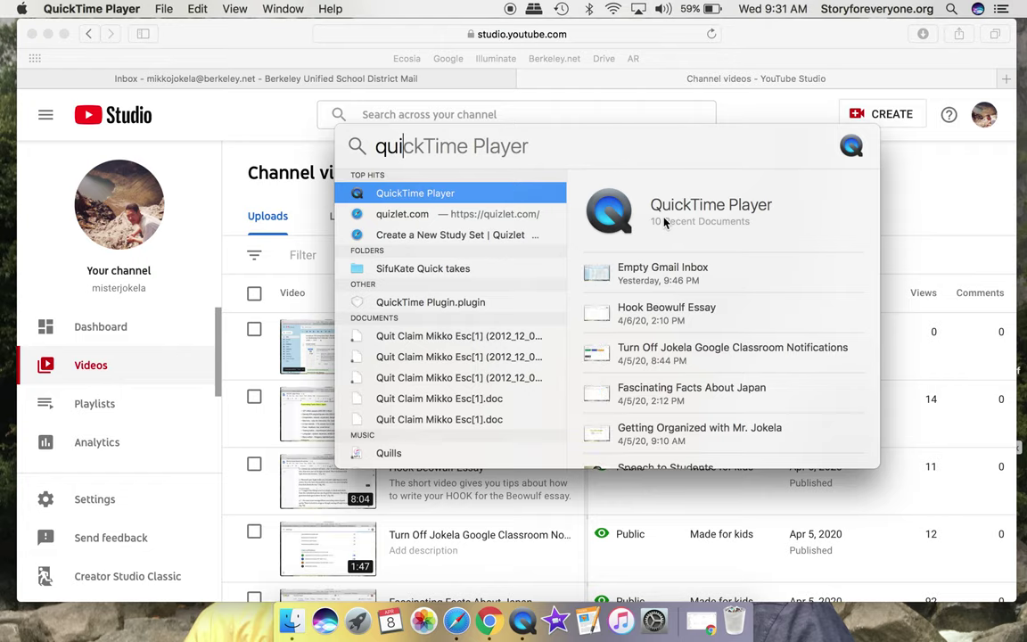
key("Escape")
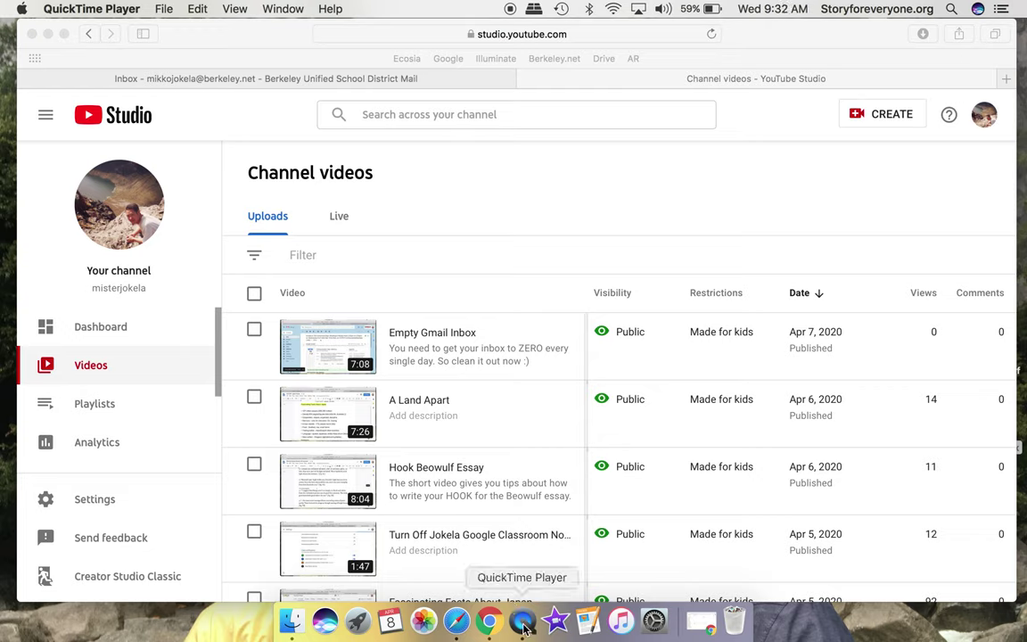
left_click(168, 10)
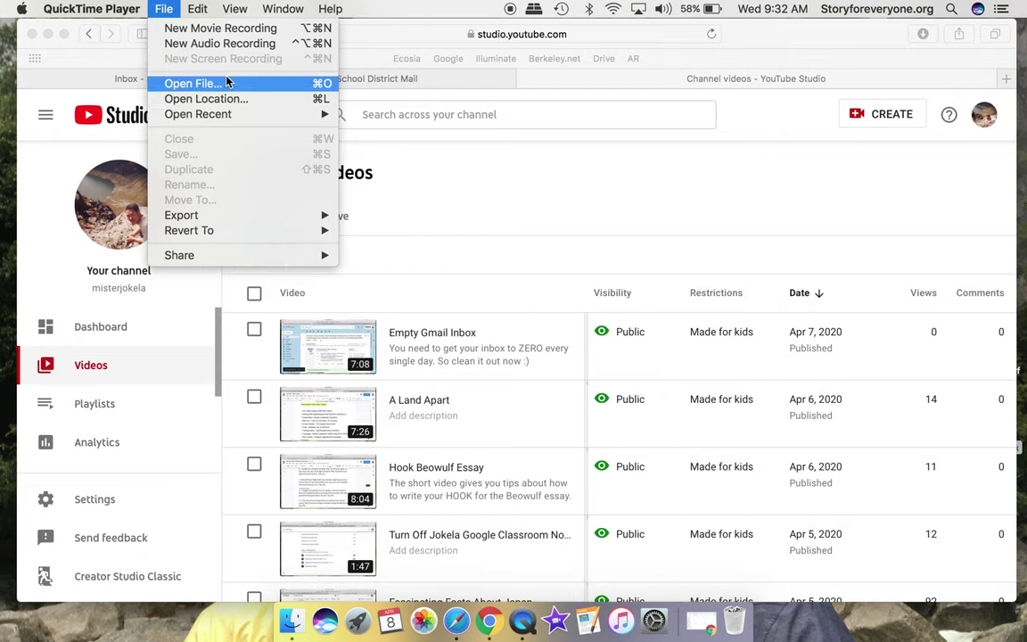
Record a 4-second test audio clip, then close it with Don't Save.
left_click(221, 45)
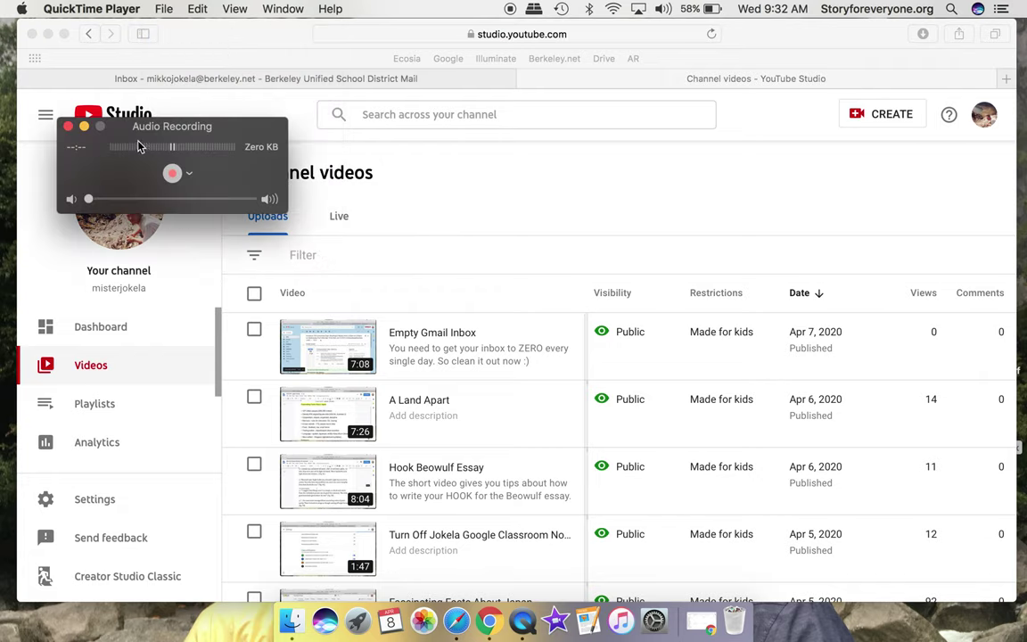
left_click(173, 173)
left_click(173, 175)
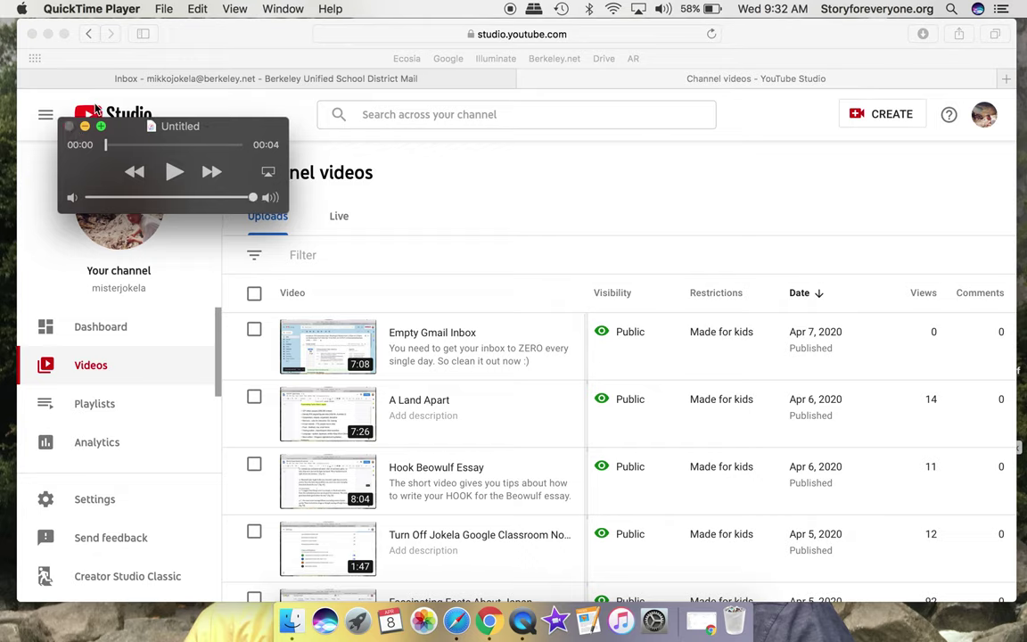
left_click(69, 126)
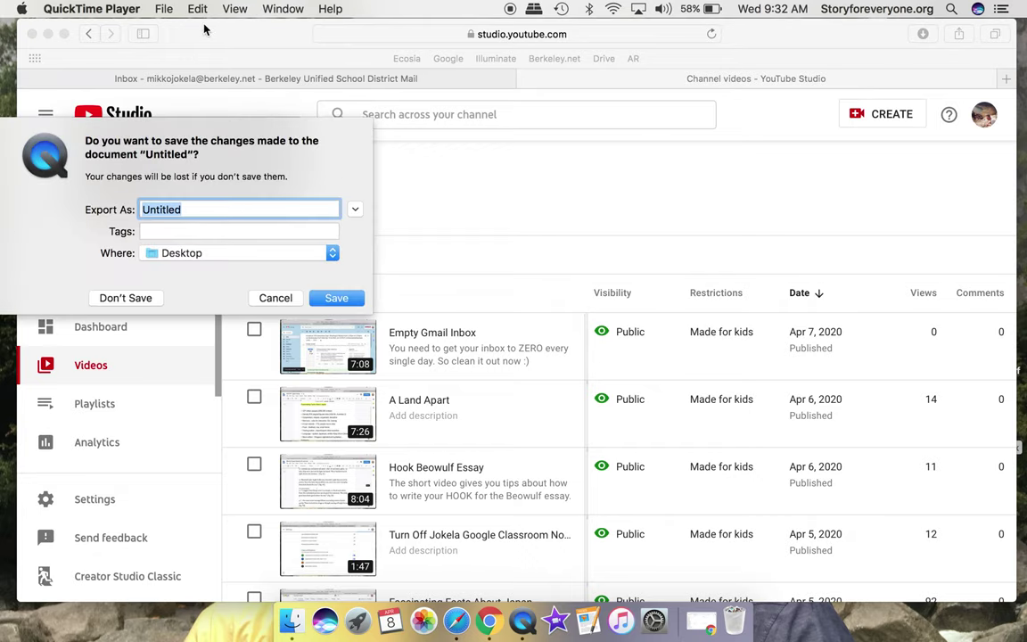
left_click(272, 299)
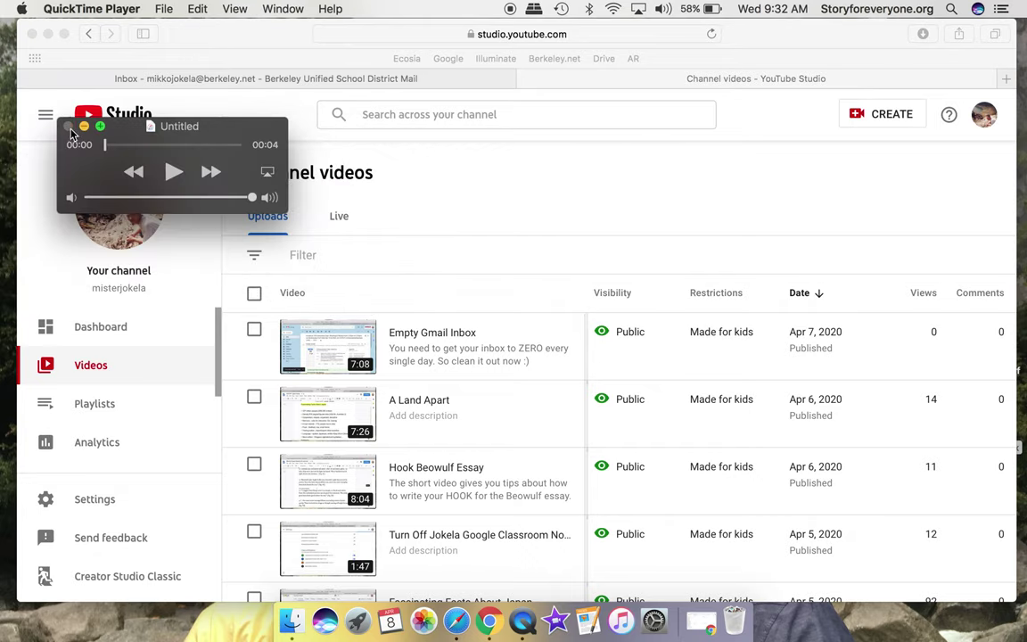
left_click(68, 126)
left_click(128, 295)
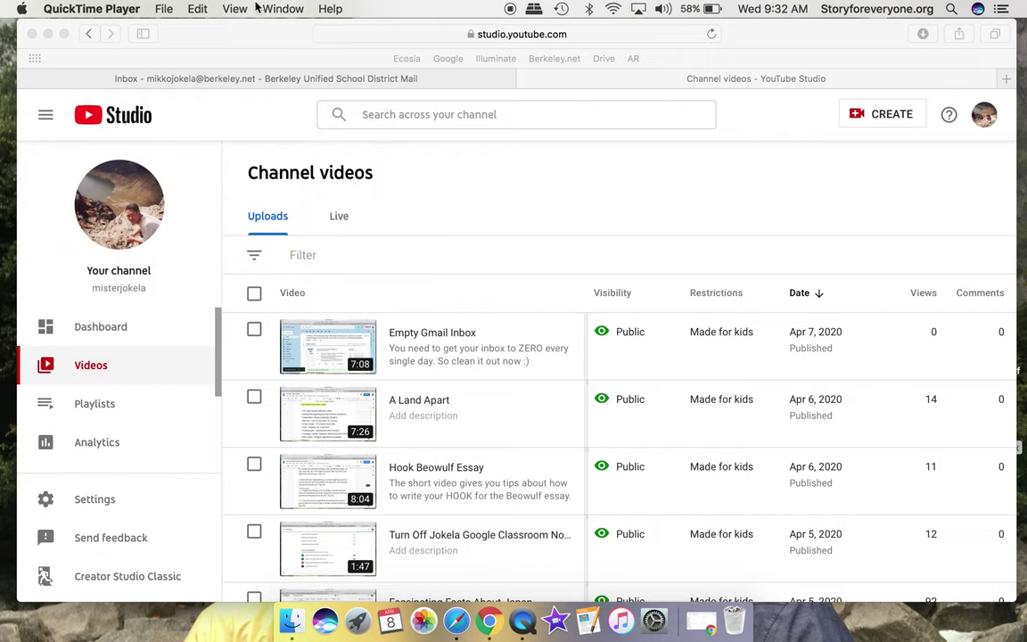
Start a new webcam Movie Recording from the File menu.
left_click(200, 9)
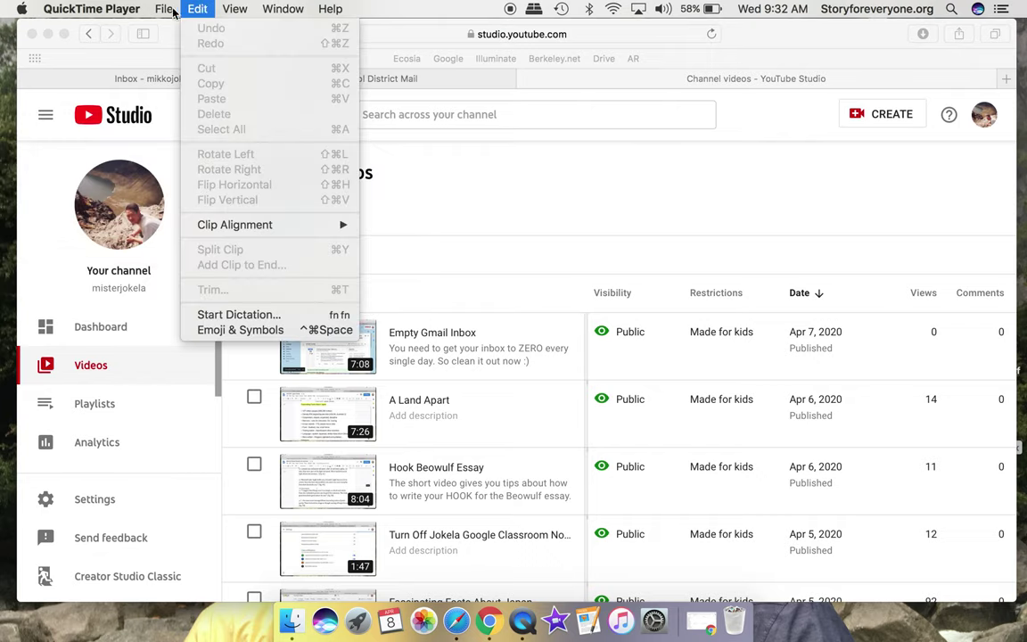
mouse_move(163, 8)
left_click(175, 29)
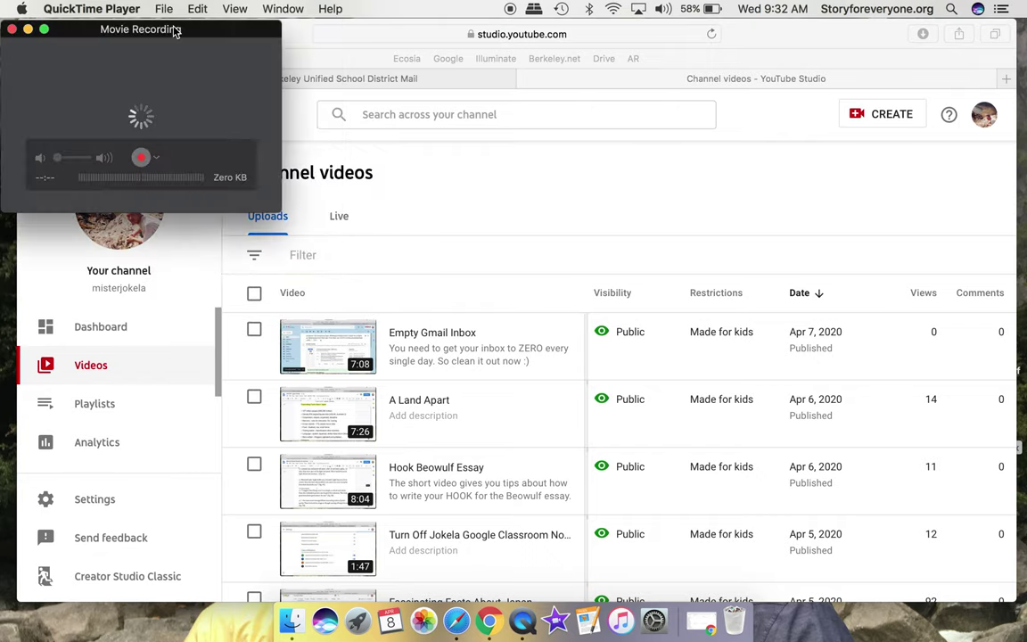
Enlarge the Movie Recording window and record a 13-second webcam clip, cancelling the accidental quit.
double_click(174, 29)
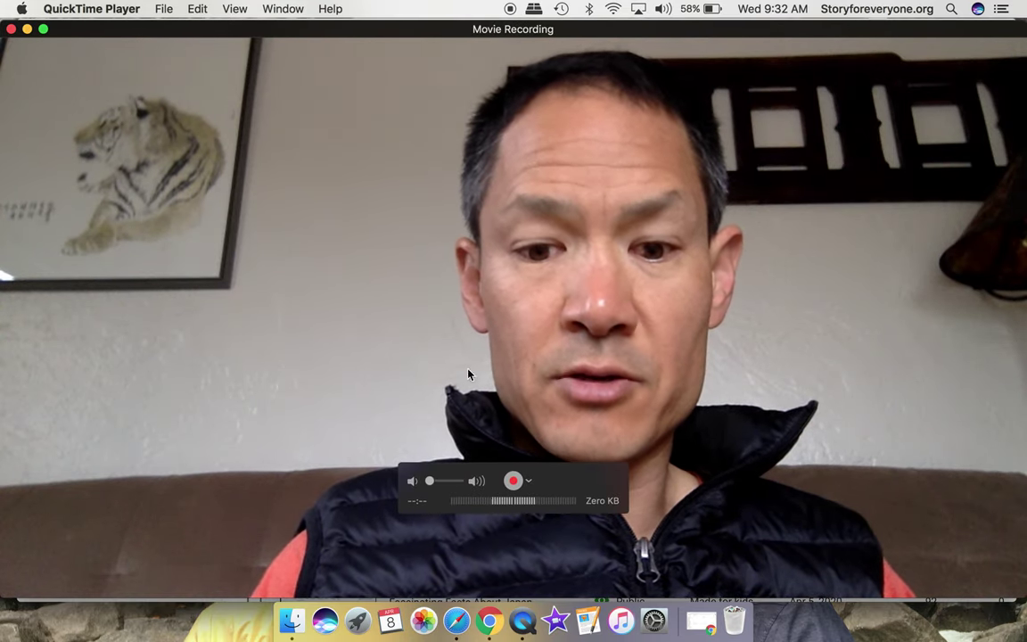
left_click(514, 482)
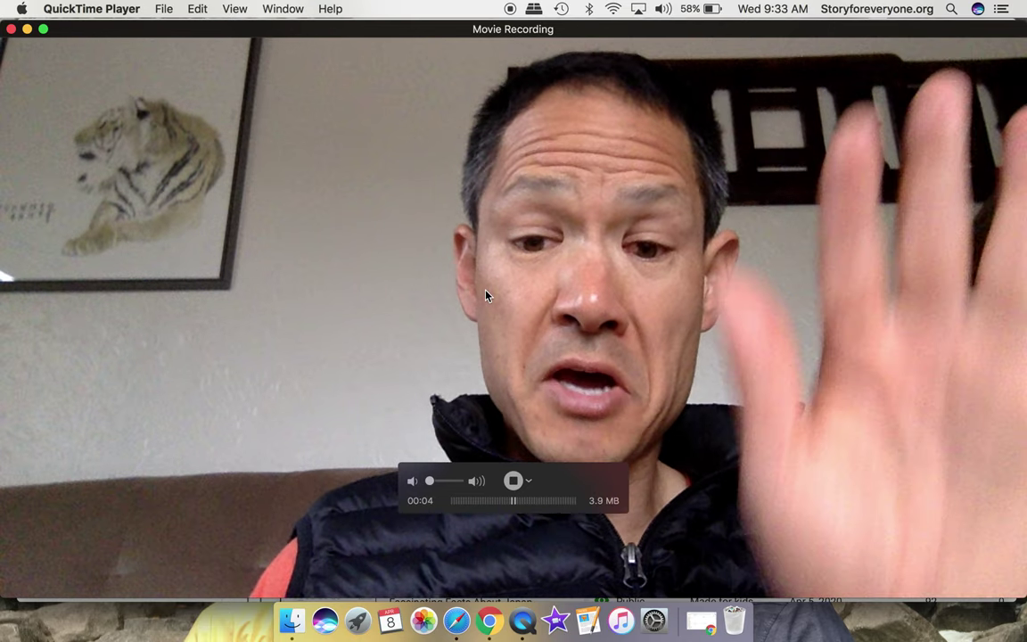
left_click(103, 10)
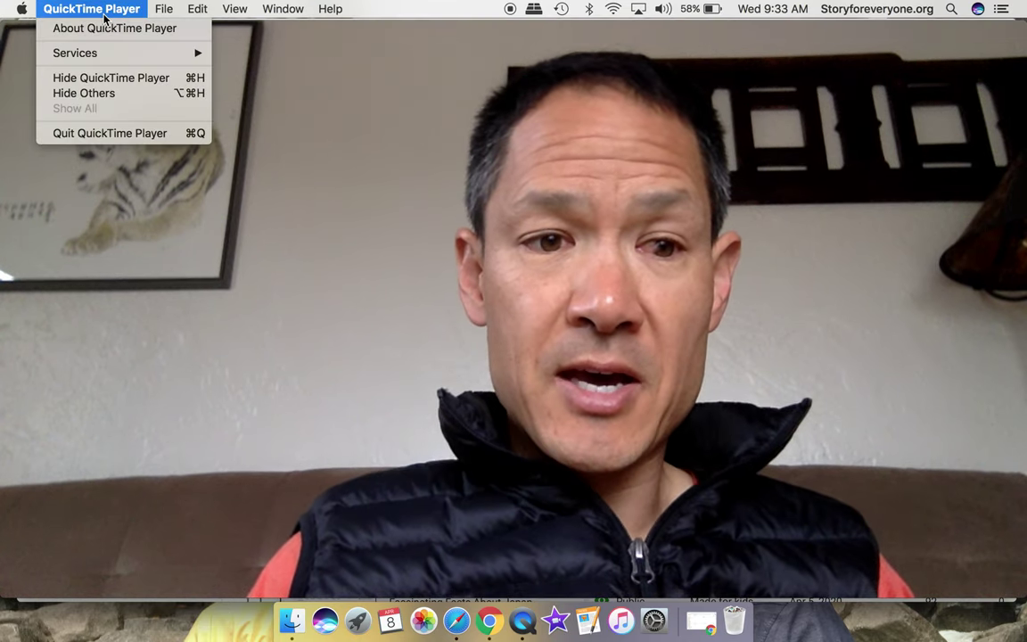
left_click(104, 132)
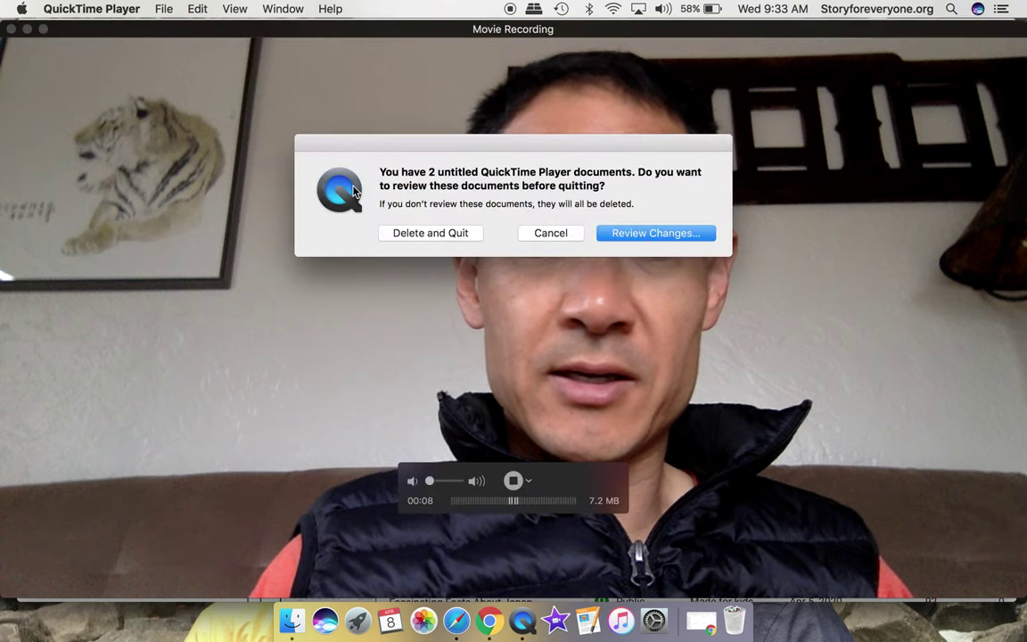
left_click(552, 232)
Save the webcam movie to the Desktop under the presenter's name.
left_click(13, 29)
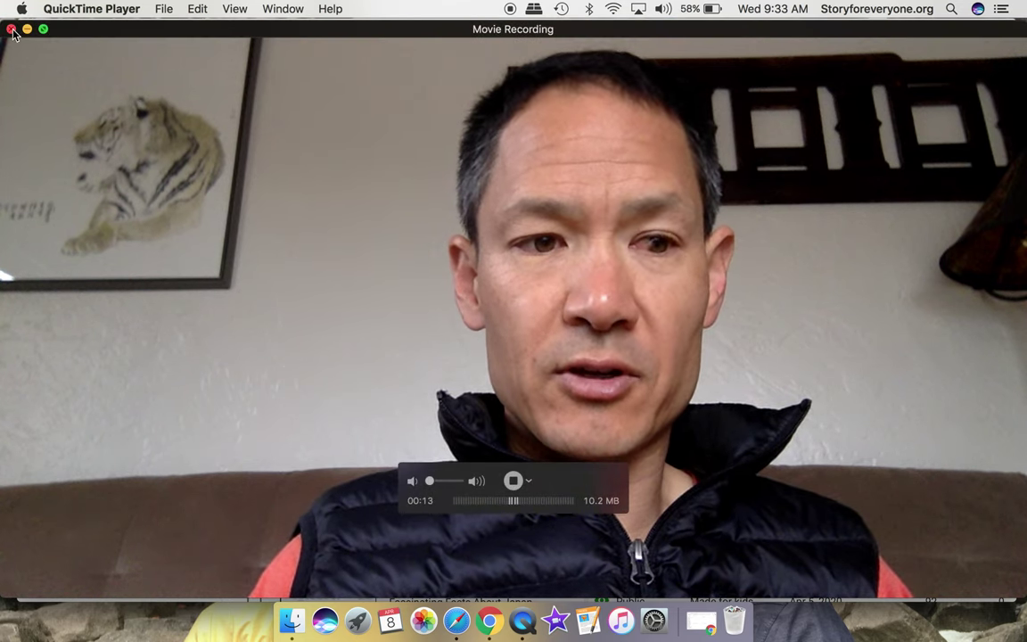
type("Mike")
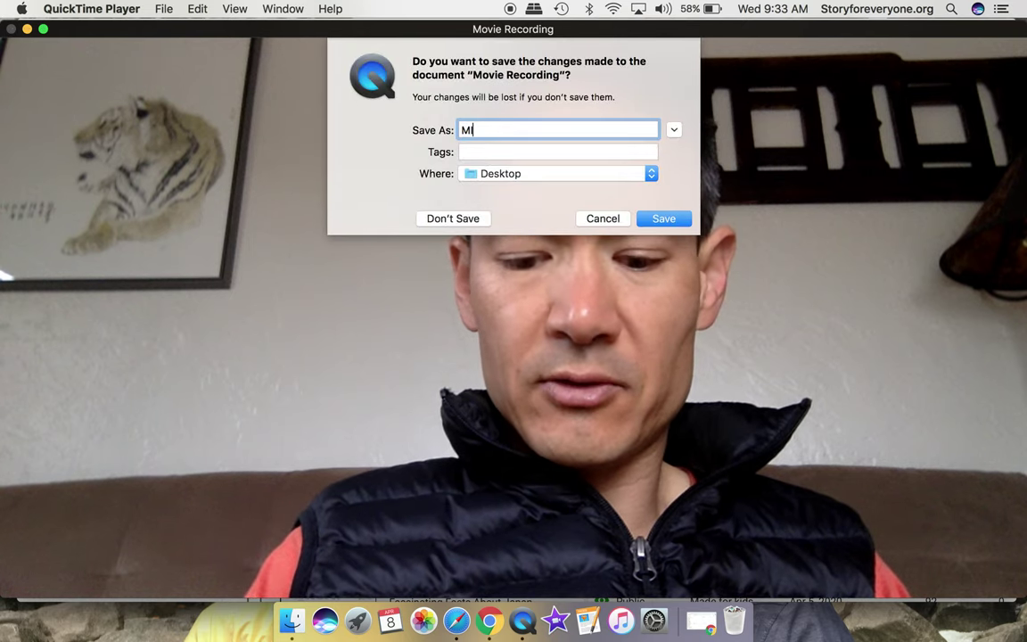
key("BackSpace")
key("BackSpace")
key("BackSpace")
type("ikko")
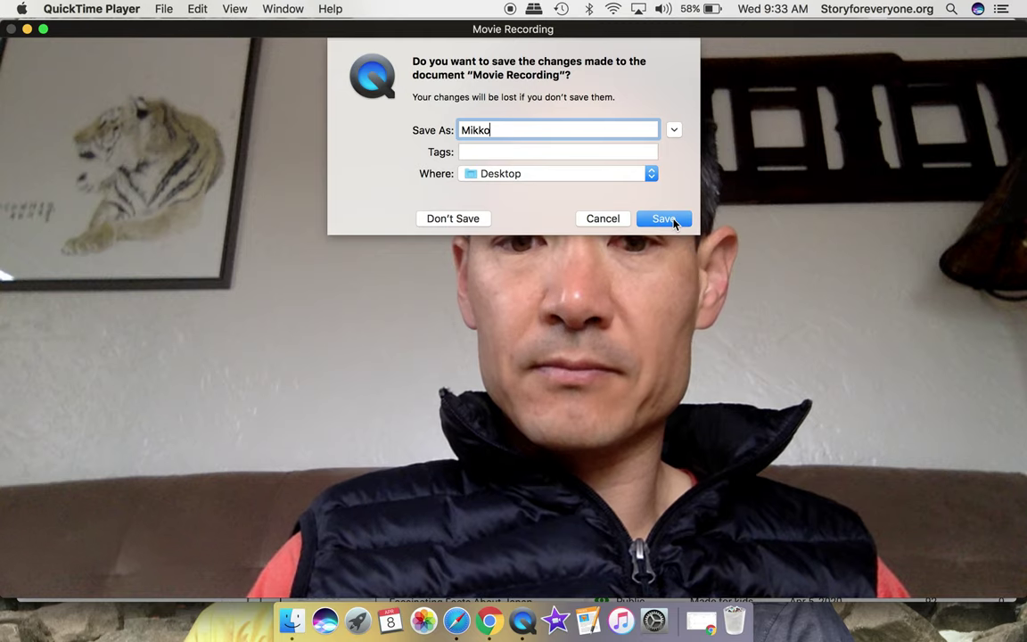
left_click(675, 218)
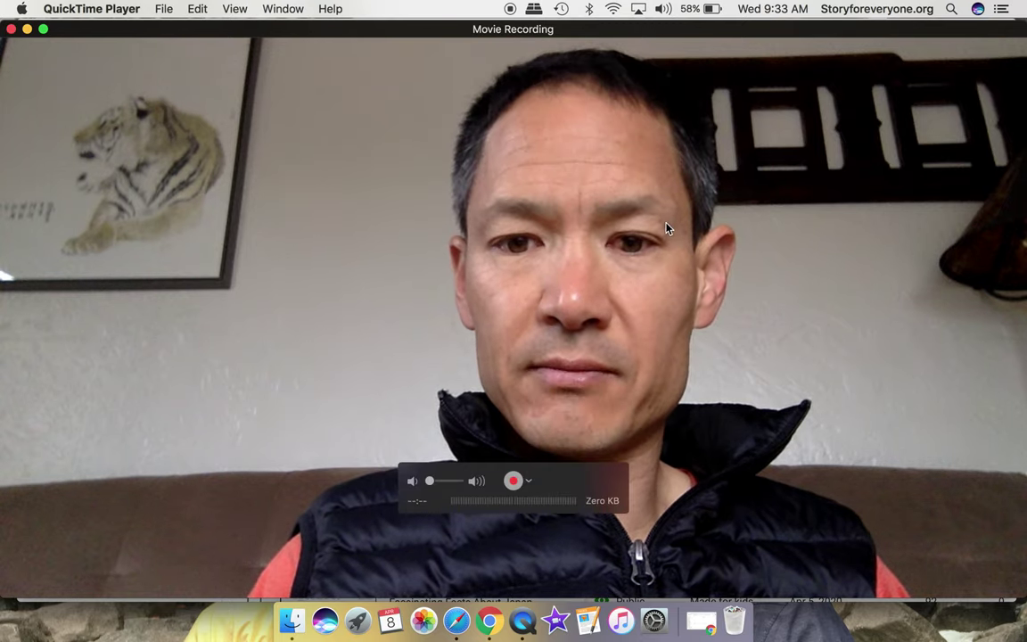
key("cmd+w")
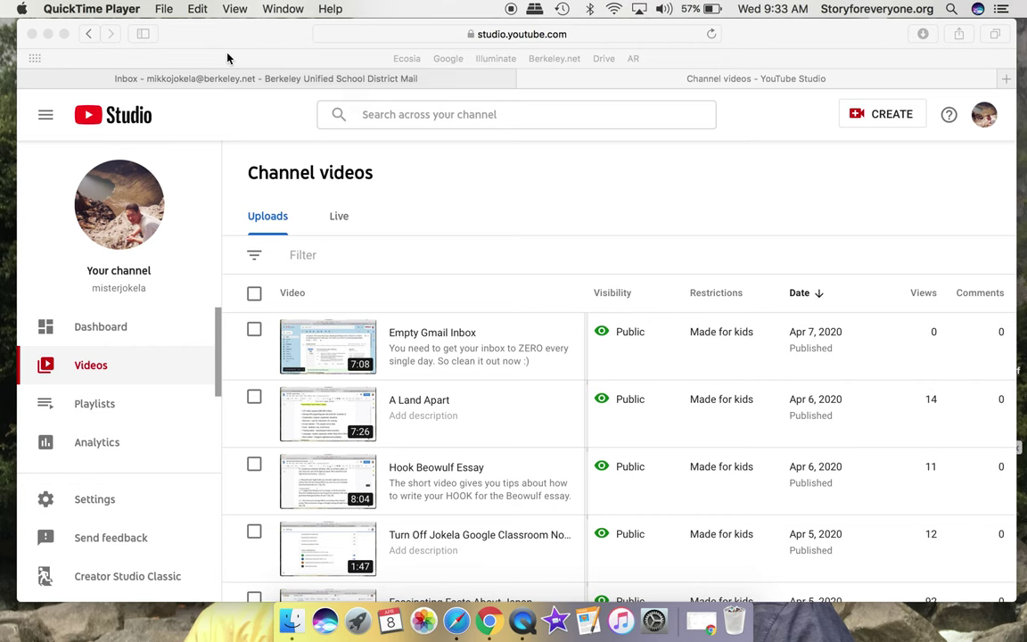
Quit QuickTime Player from its app menu, keeping the saved webcam movie.
left_click(164, 10)
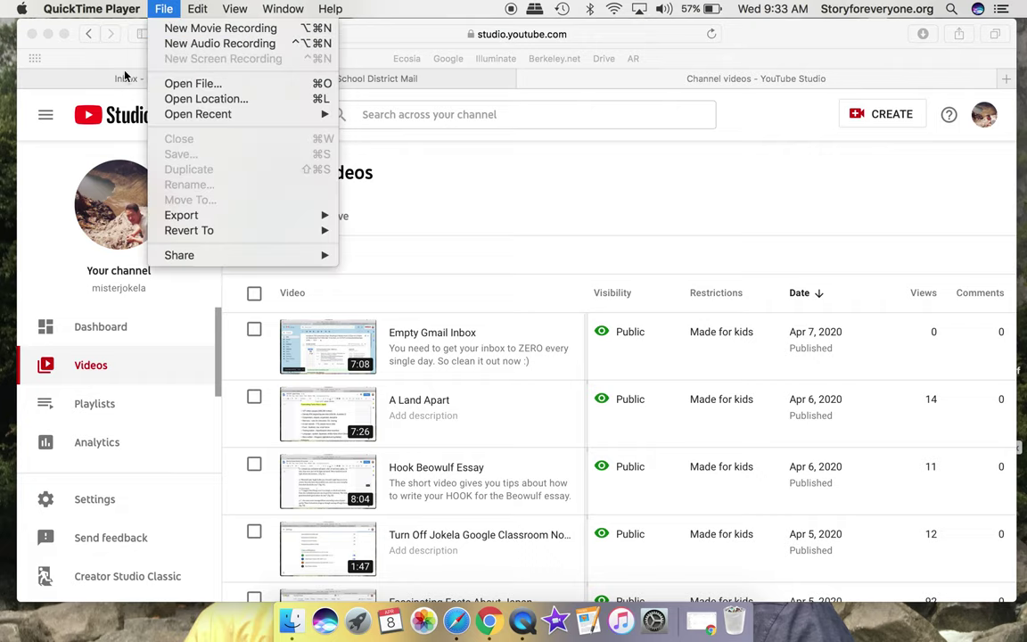
left_click(165, 10)
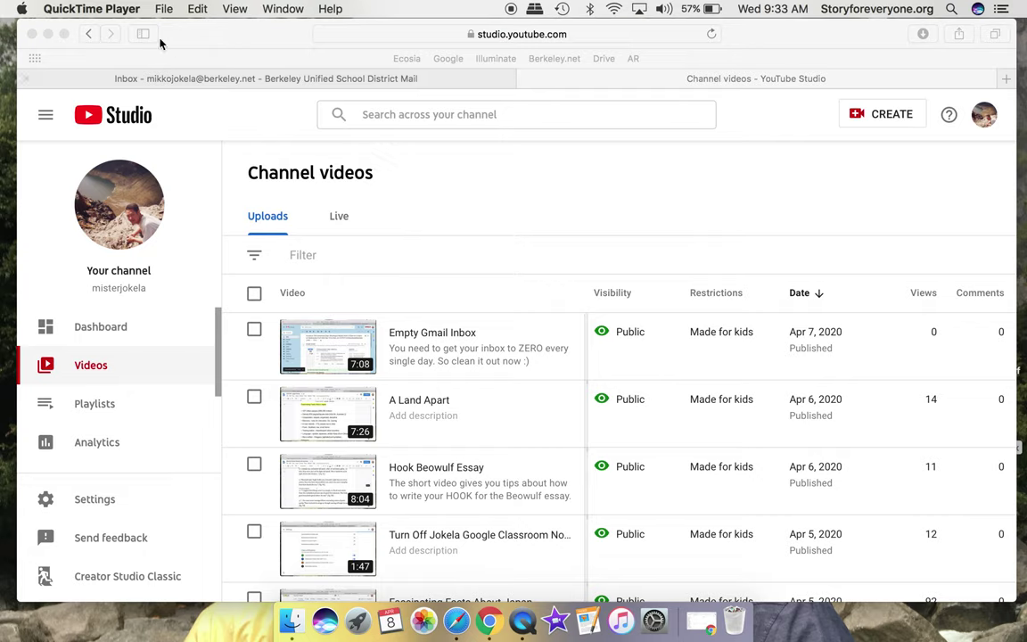
left_click(82, 10)
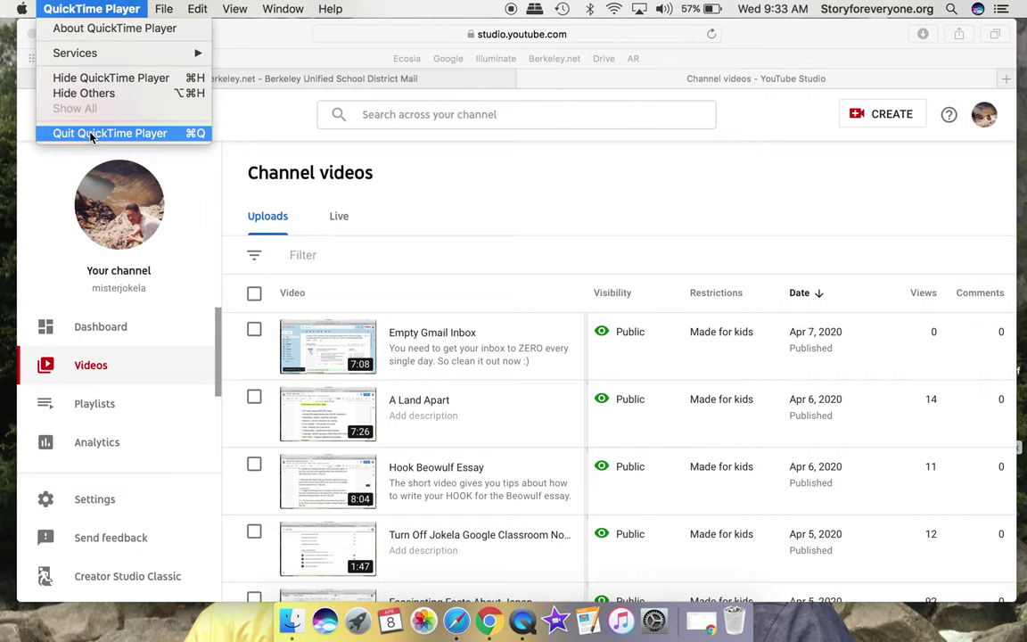
left_click(103, 7)
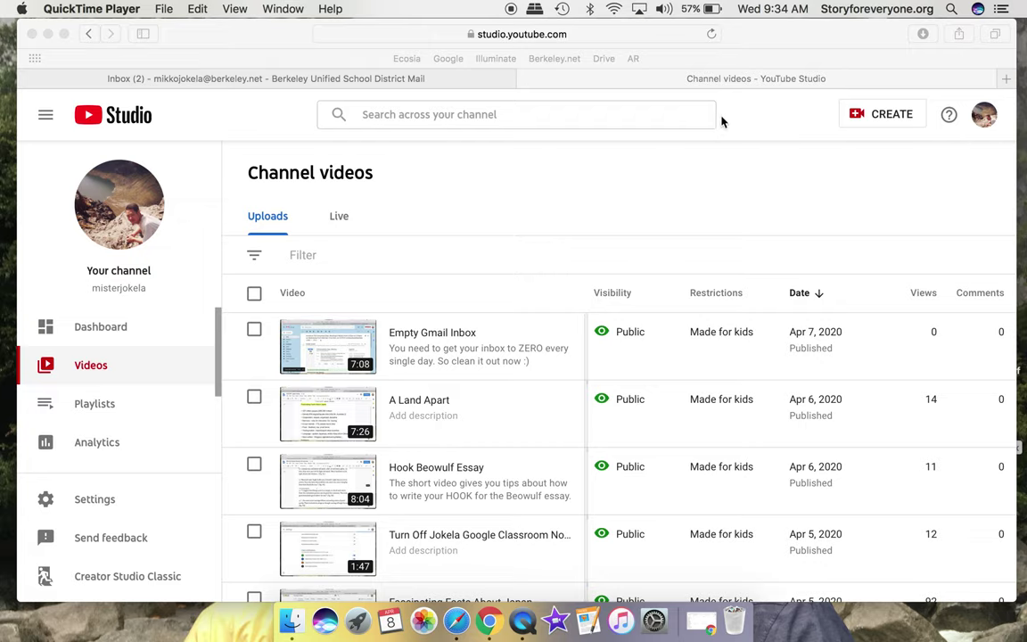
In Safari, close the YouTube Studio tab and load youtube.com in a new tab.
left_click(527, 81)
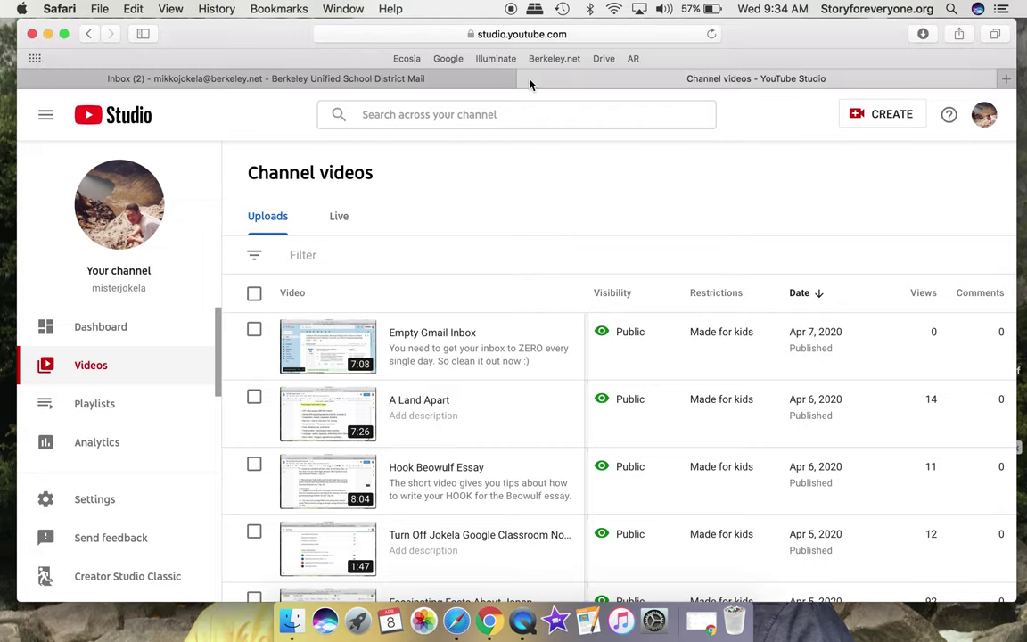
left_click(528, 81)
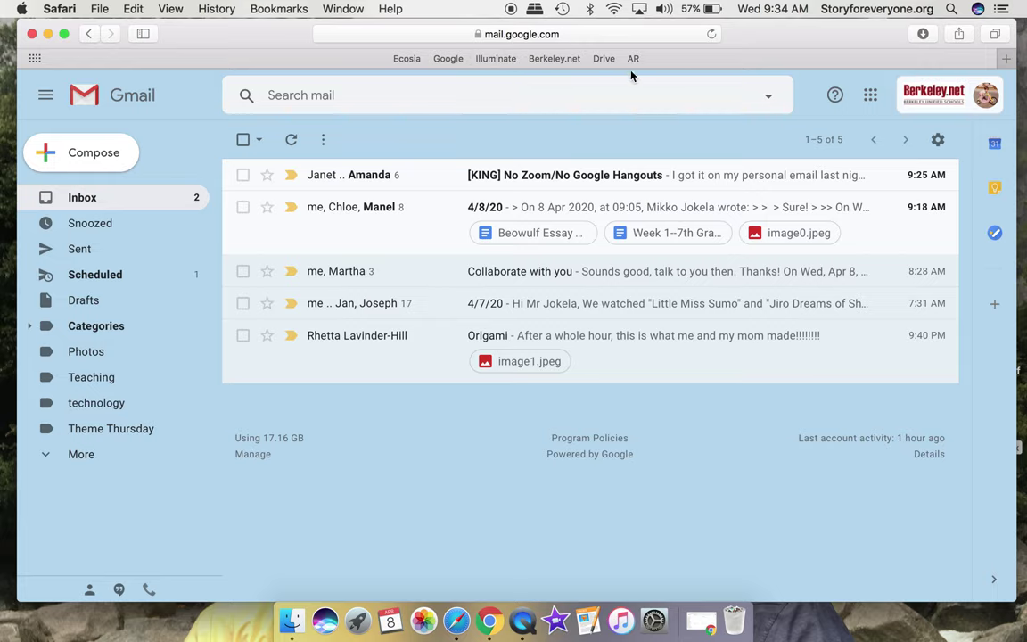
key("super+t")
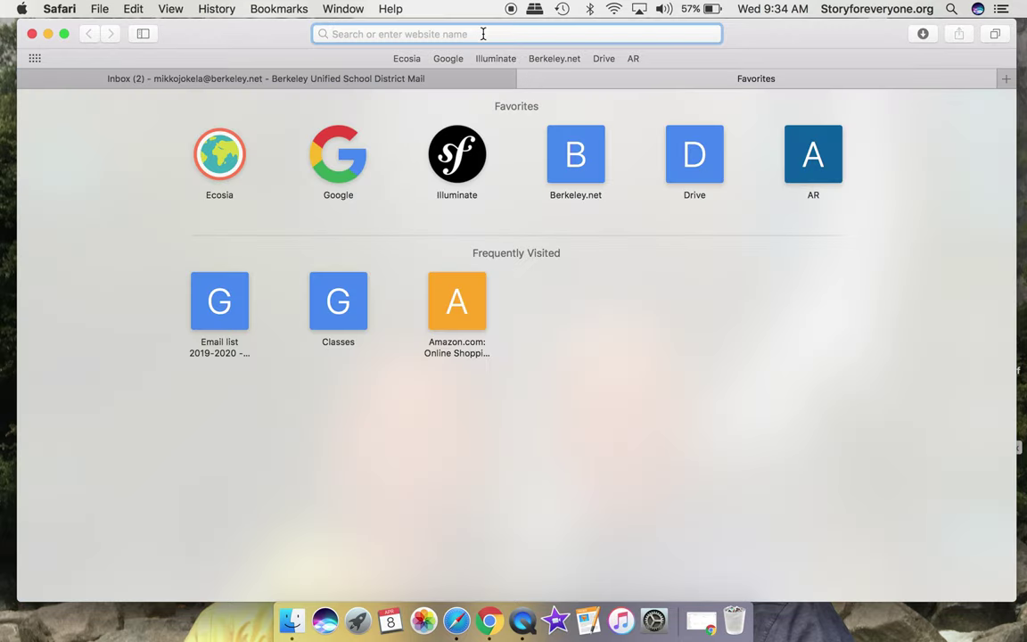
type("youtube.com")
key("Return")
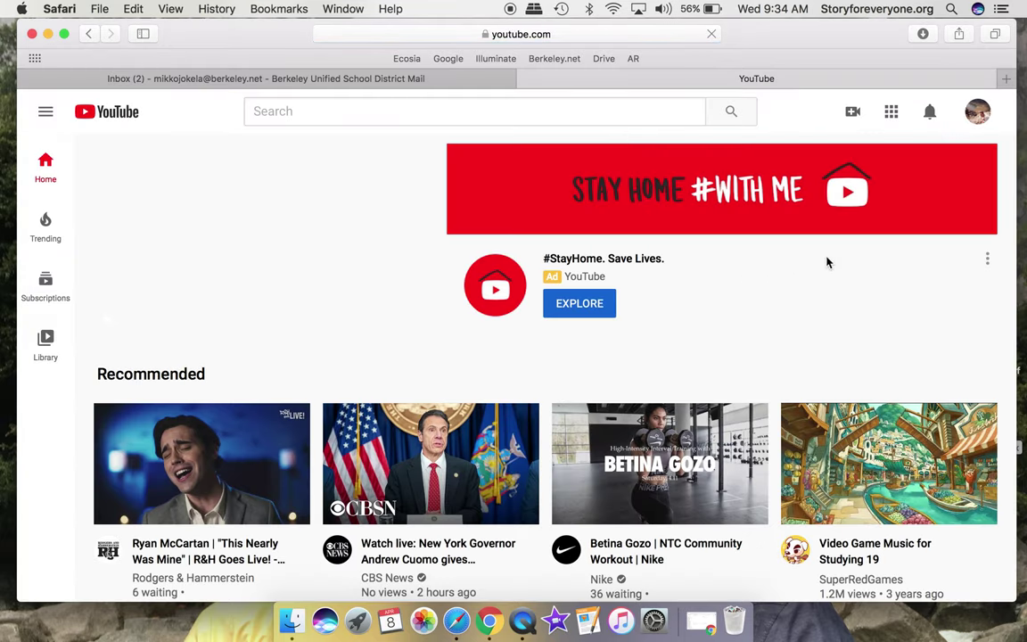
Go to YouTube Studio via the profile avatar and open the channel's Videos list.
left_click(979, 121)
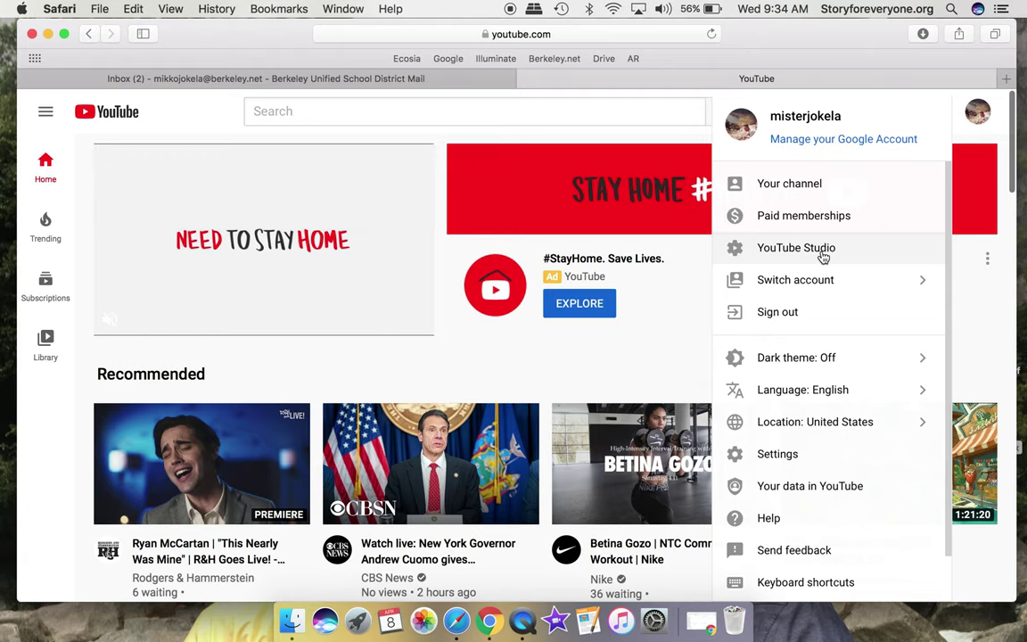
left_click(802, 248)
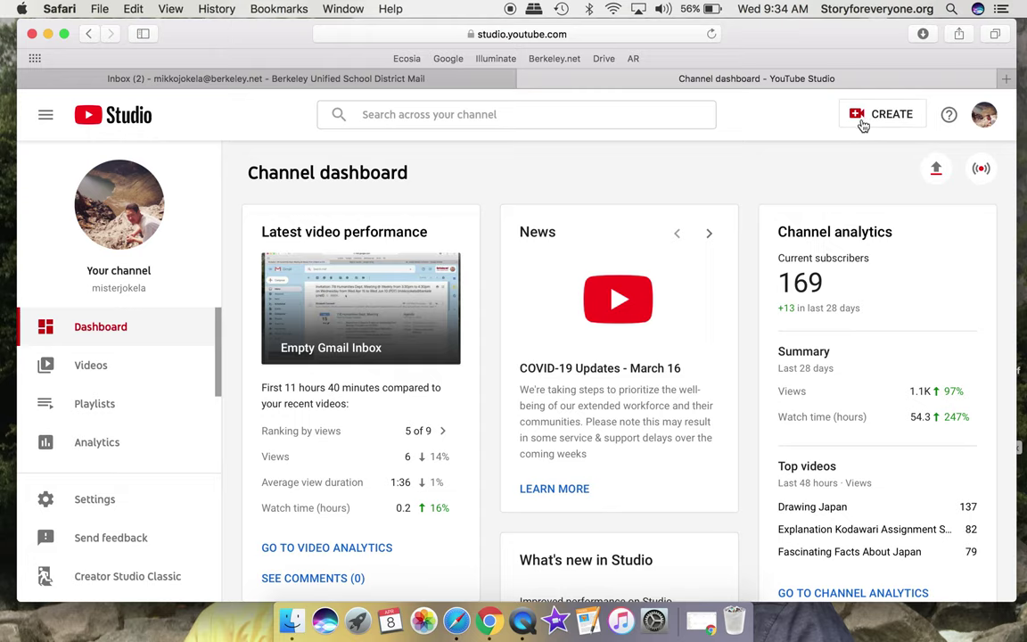
left_click(87, 367)
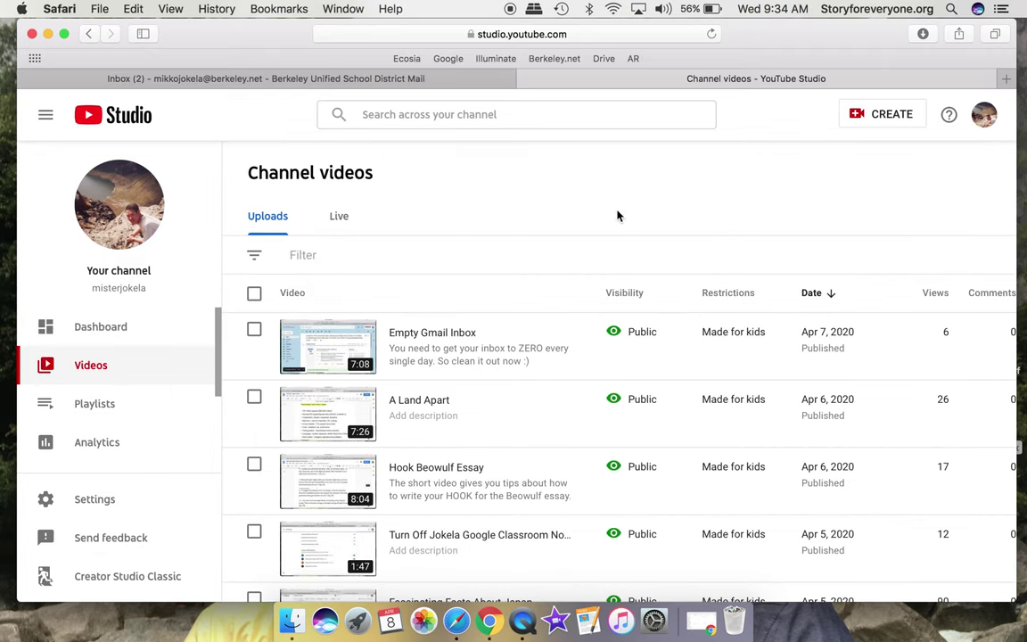
left_click(891, 118)
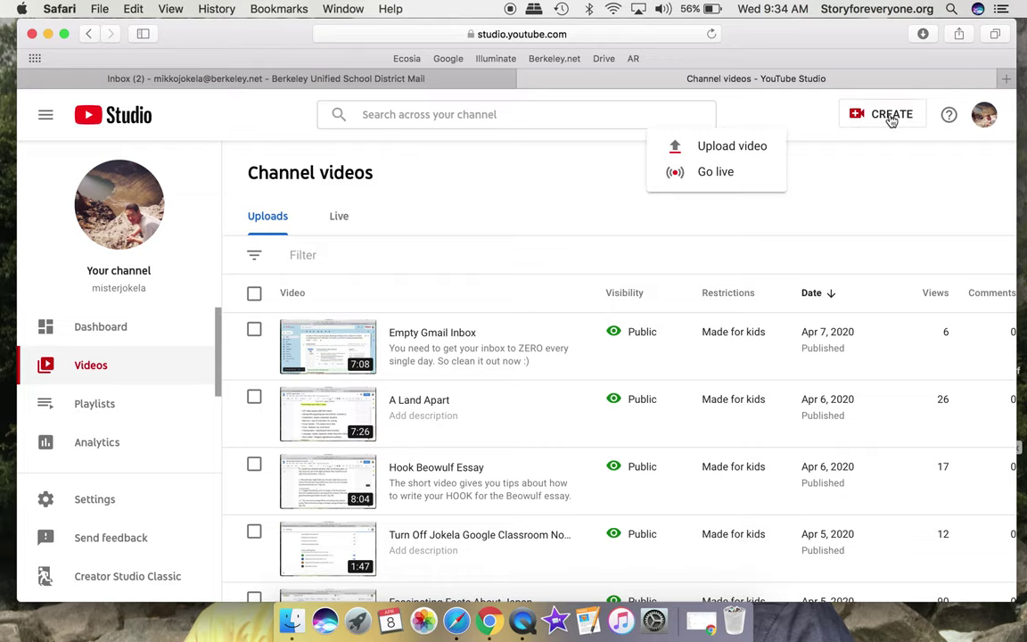
Upload the saved webcam movie from the Desktop via CREATE > Upload video.
left_click(745, 147)
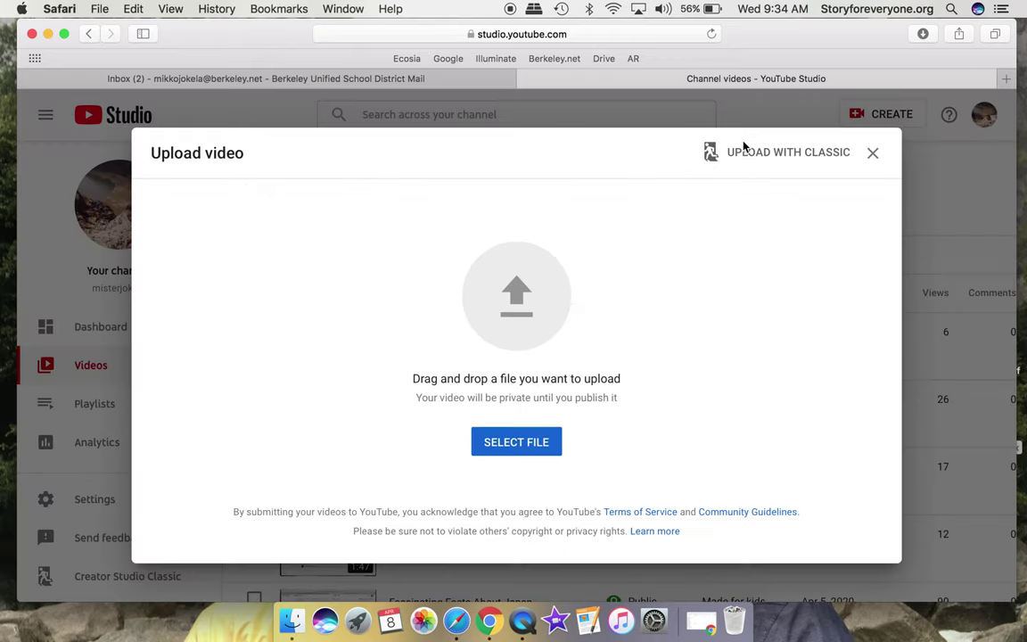
left_click(521, 442)
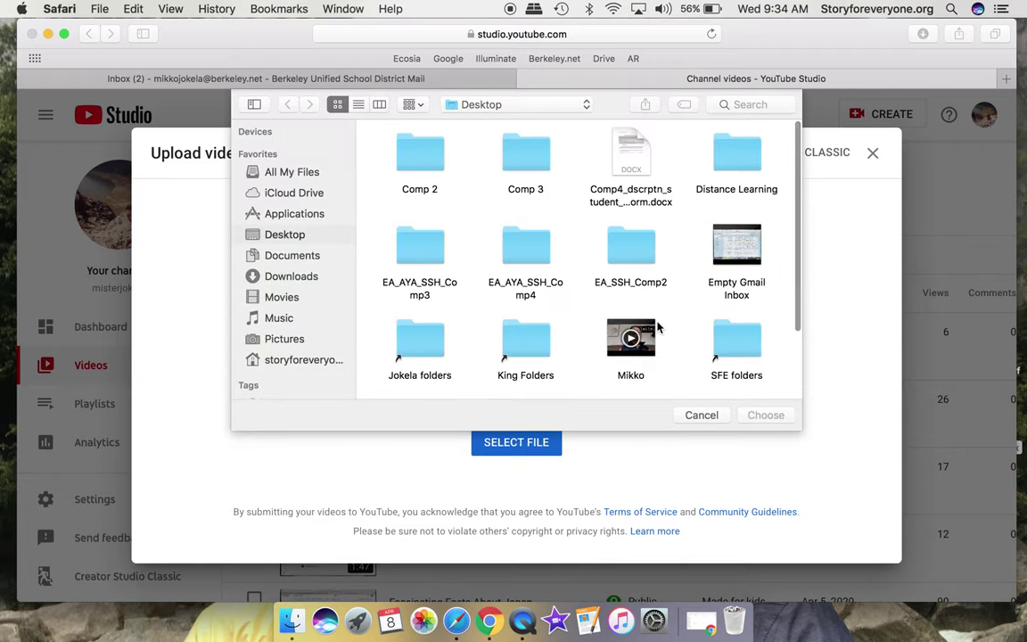
scroll(671, 289, "down", 2)
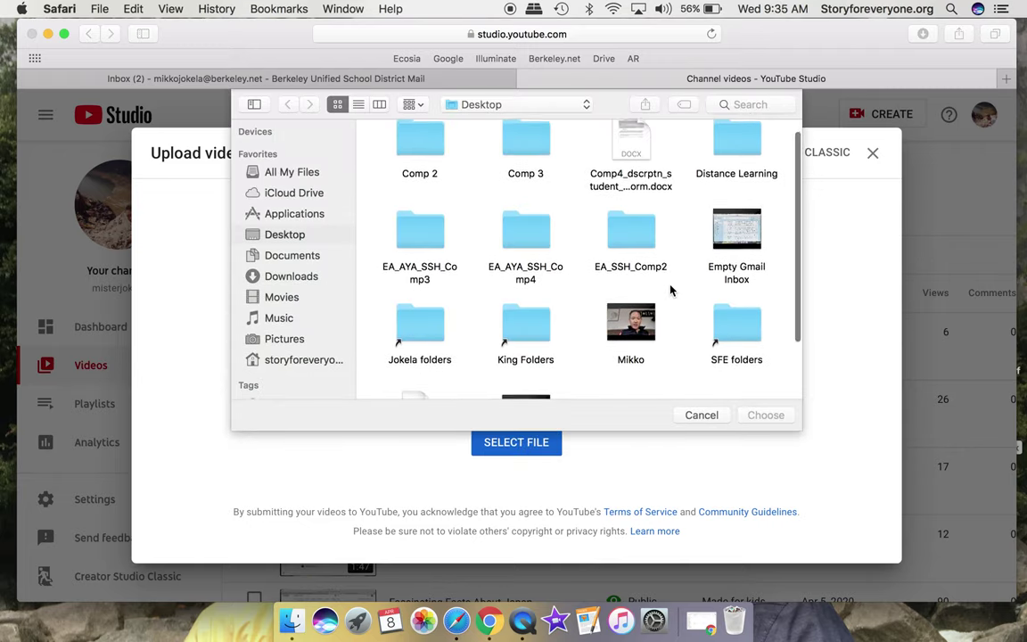
left_click(642, 330)
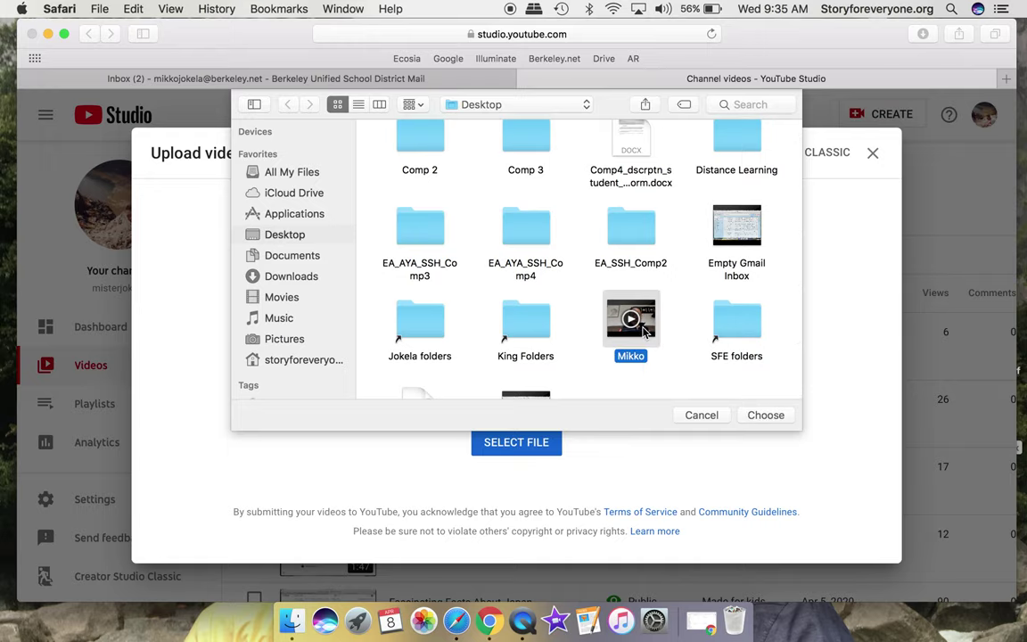
double_click(644, 331)
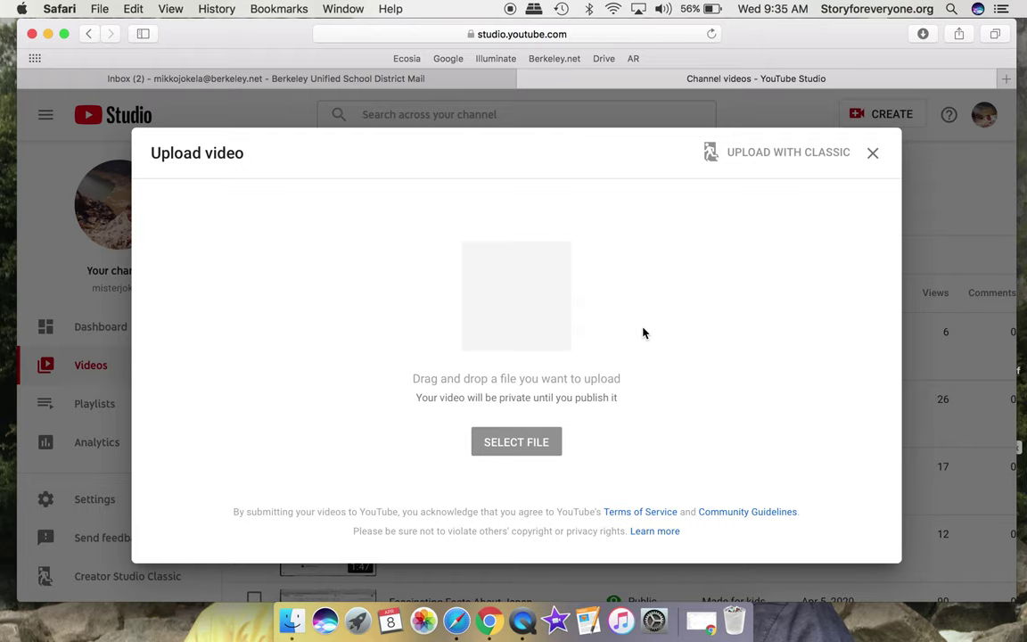
Type a description 'video recording of' plus the presenter's name, then continue past Details.
scroll(444, 385, "down", 3)
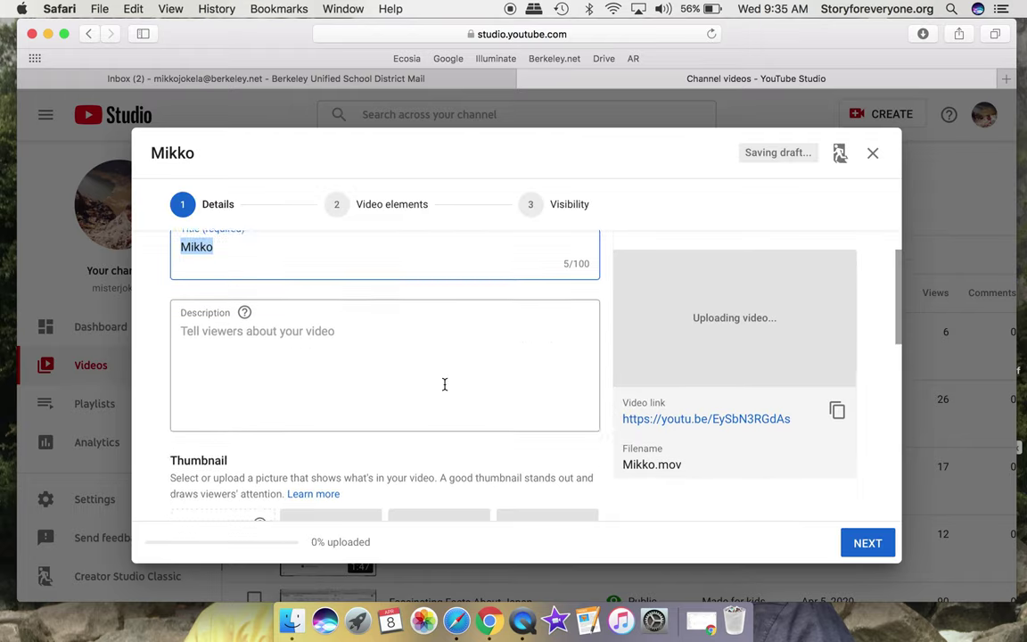
scroll(445, 385, "up", 3)
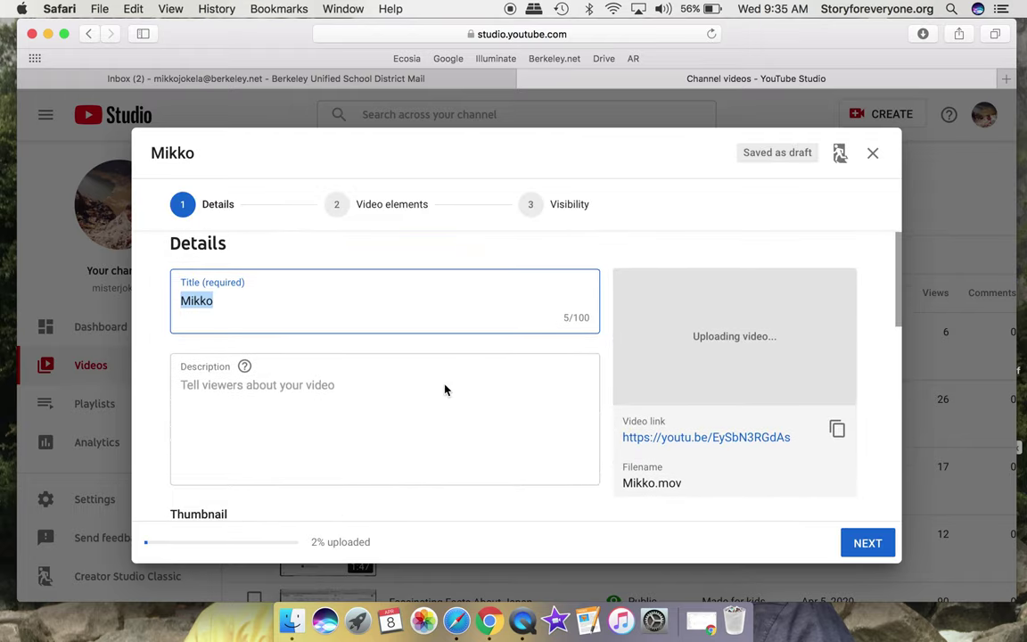
left_click(358, 418)
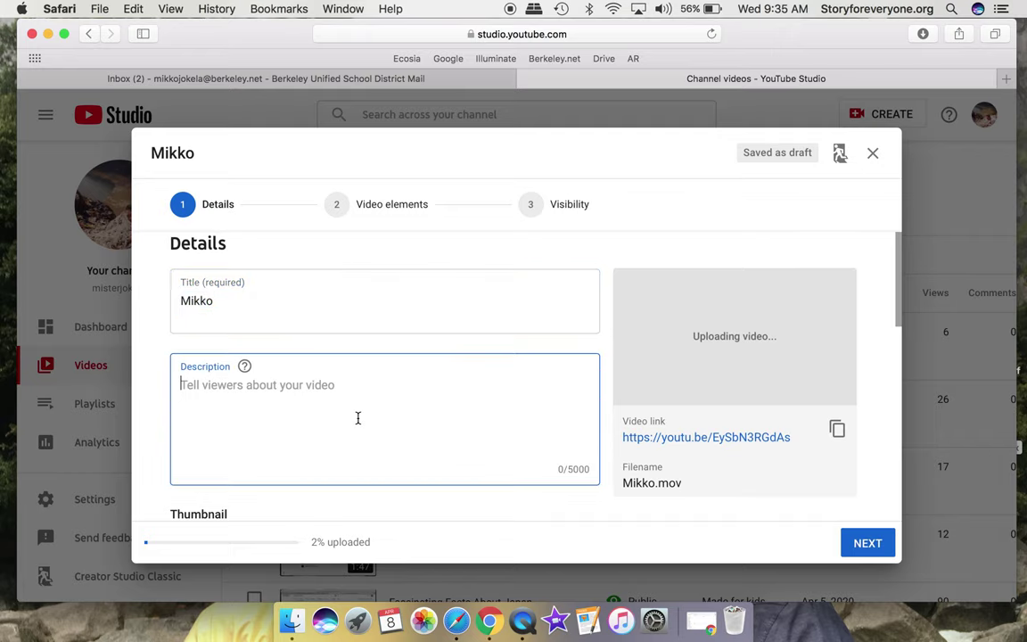
type("Scre")
key("BackSpace")
key("BackSpace")
key("BackSpace")
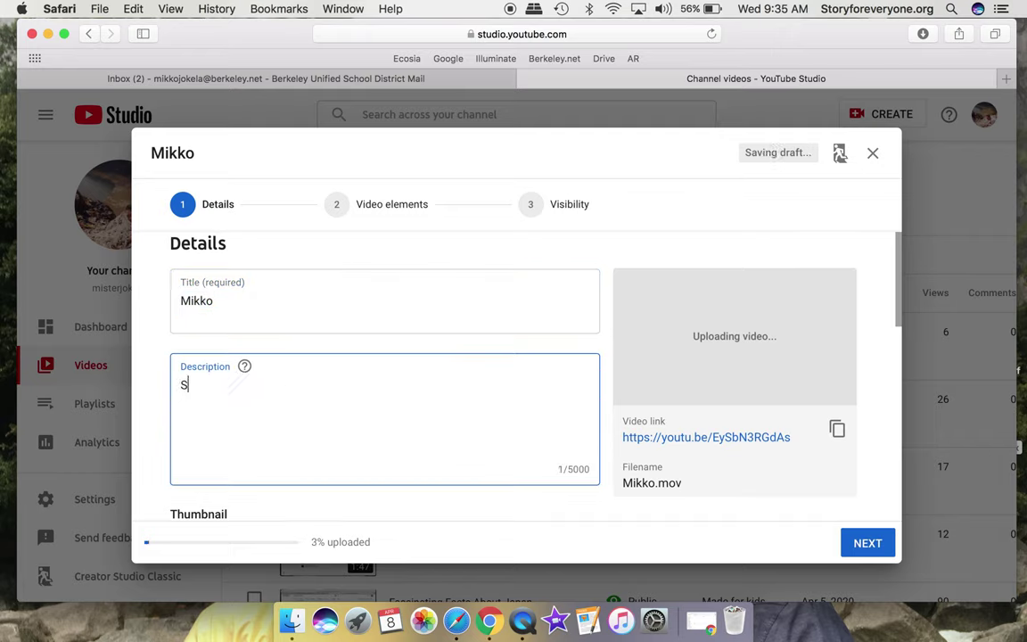
key("BackSpace")
type("video recording of Mikko")
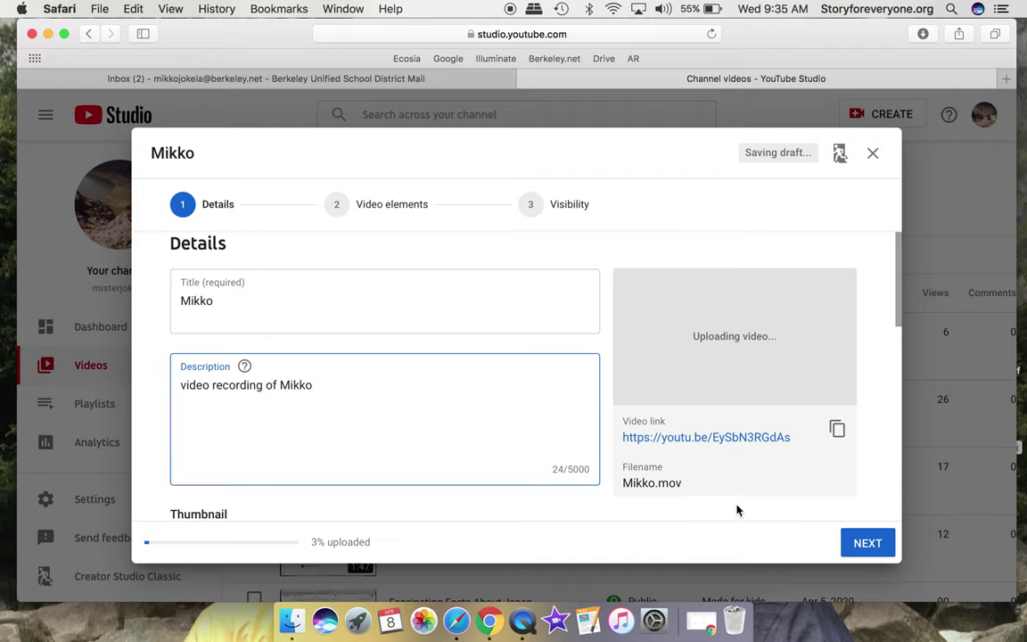
scroll(732, 507, "down", 3)
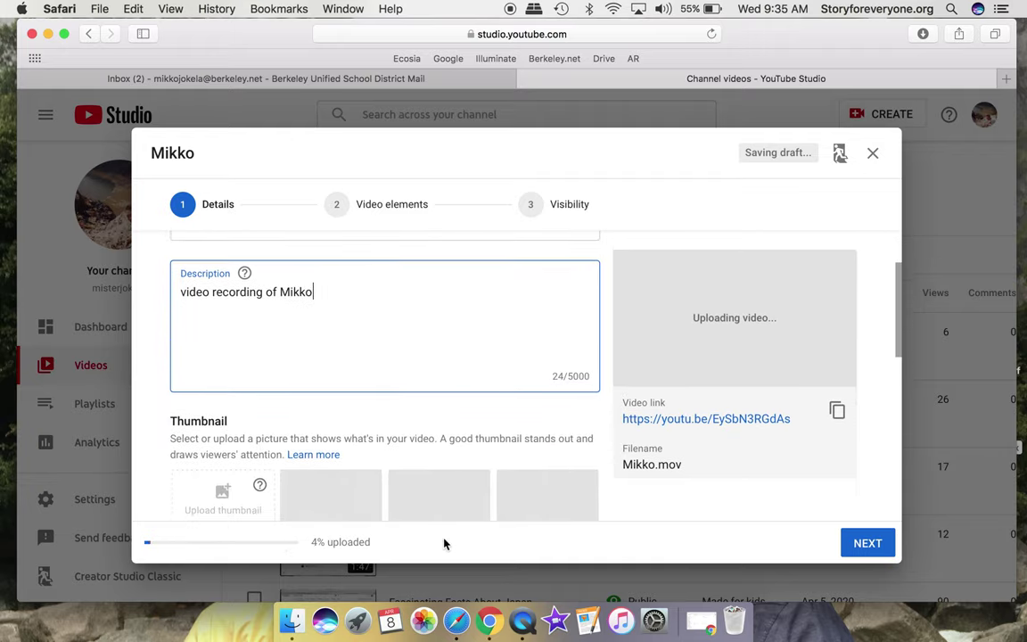
left_click(864, 544)
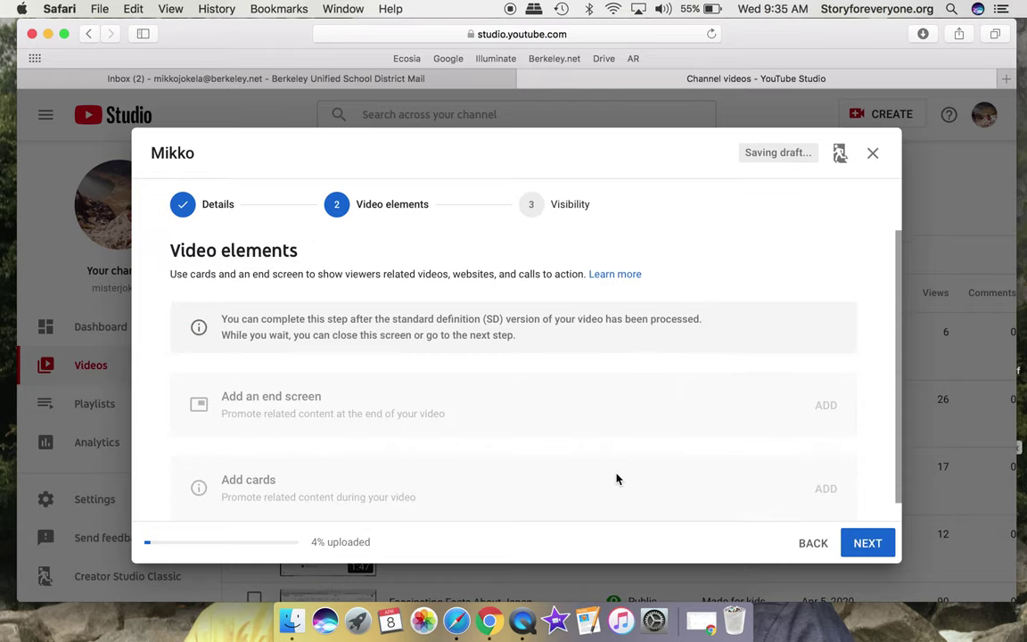
Set the upload's visibility to Public and publish the video.
scroll(655, 437, "down", 1)
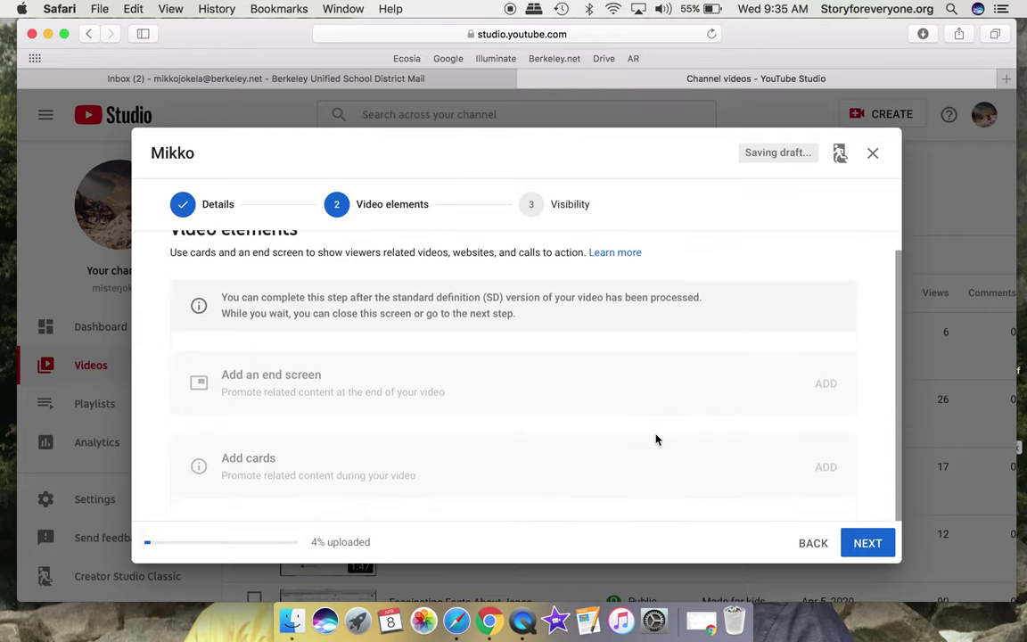
left_click(866, 541)
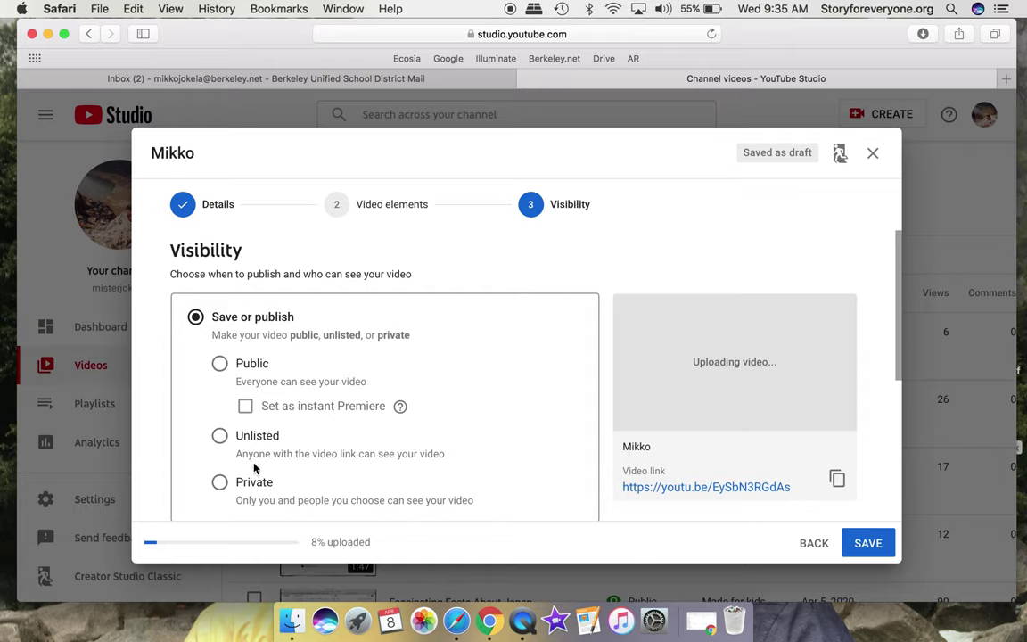
left_click(221, 365)
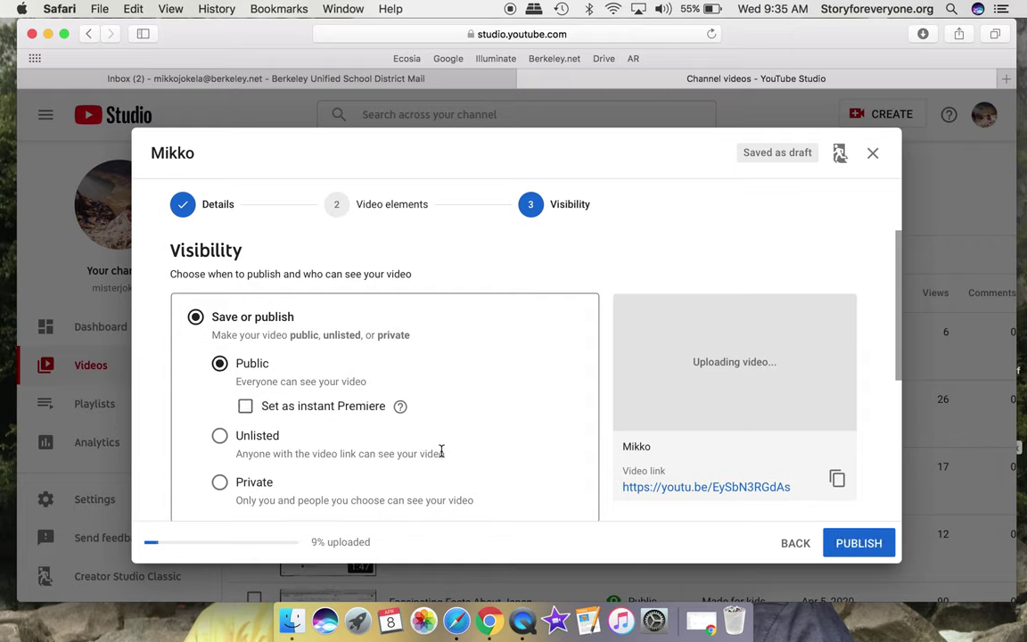
left_click(861, 545)
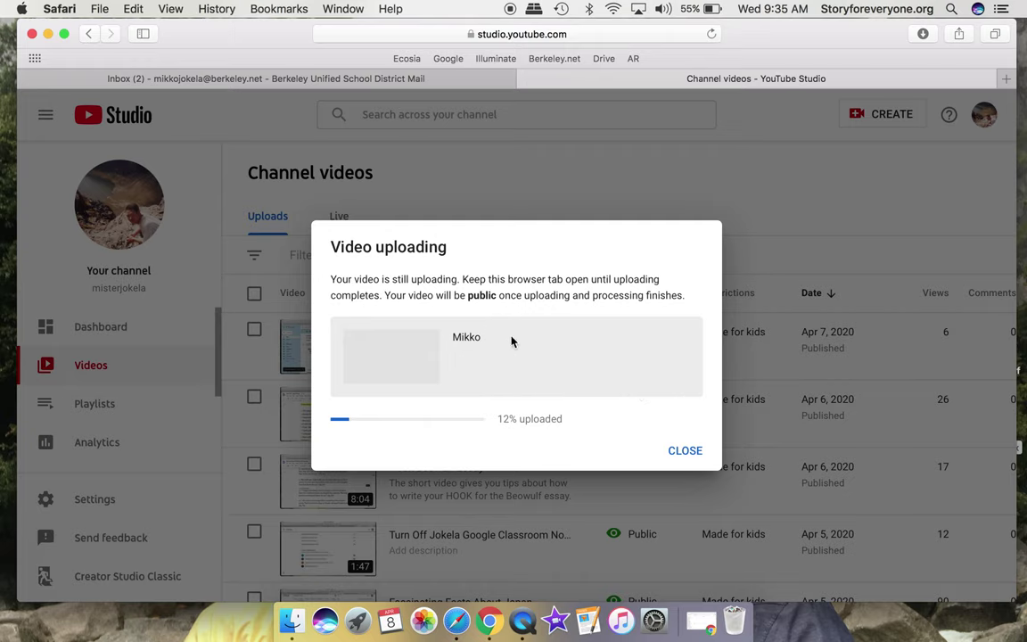
Close the uploading notice so Mikko shows as Pending at 87% in Channel videos.
left_click(683, 450)
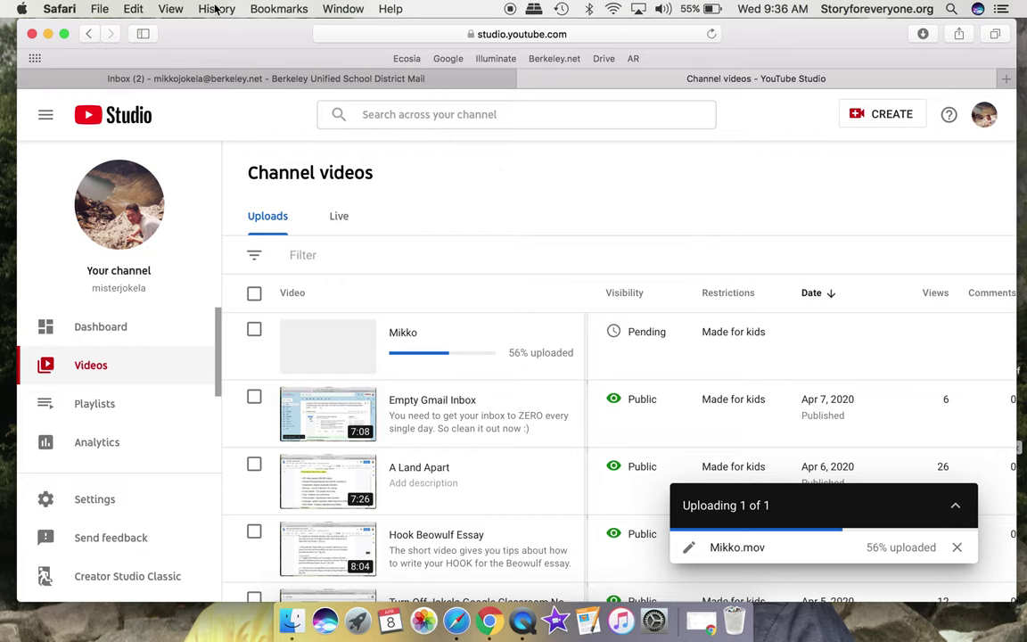
mouse_move(527, 325)
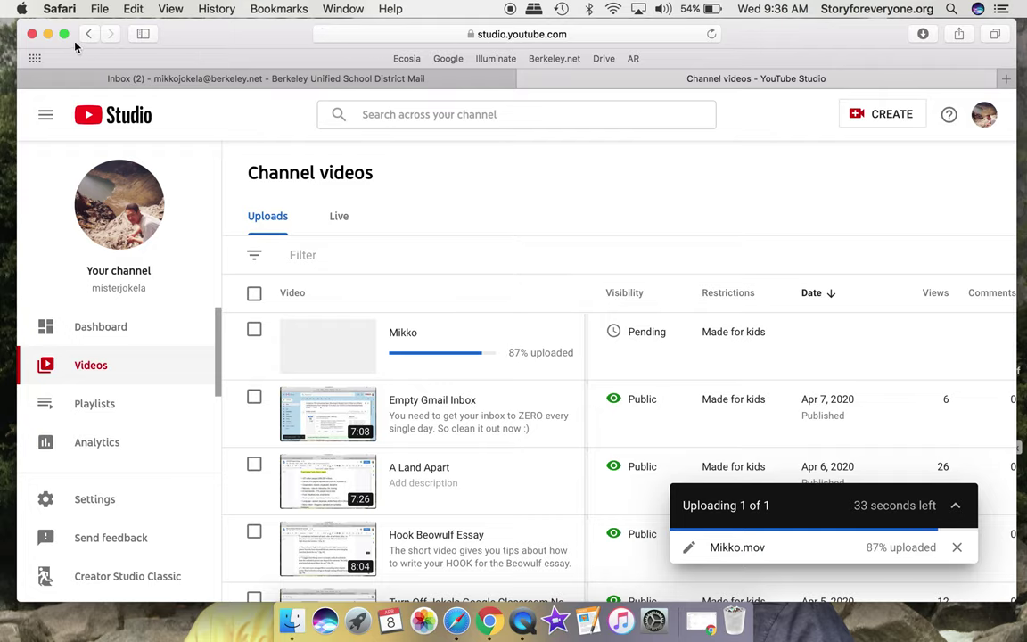
left_click(48, 34)
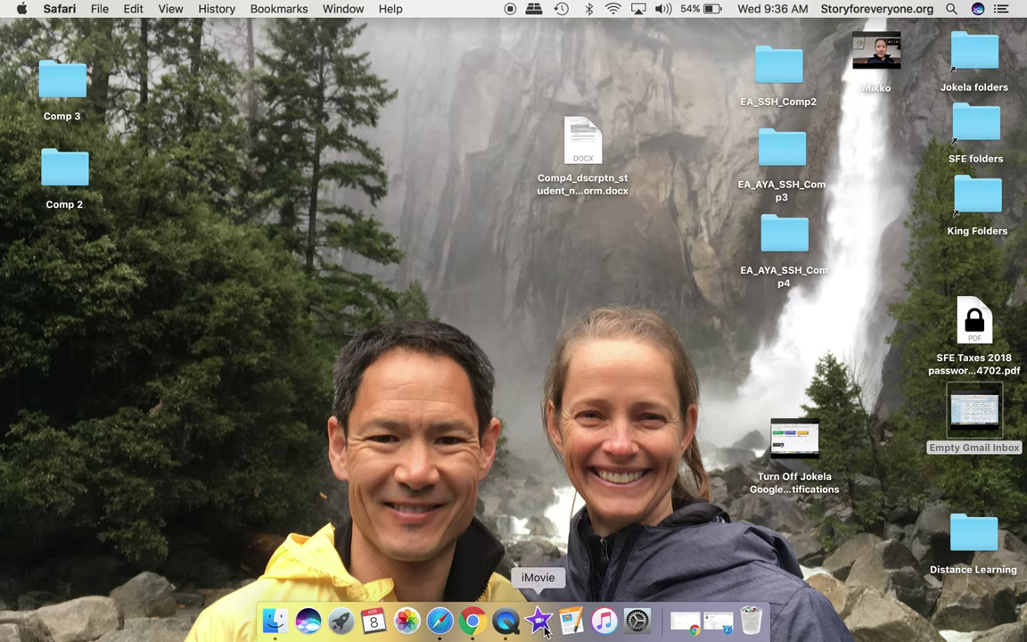
left_click(506, 620)
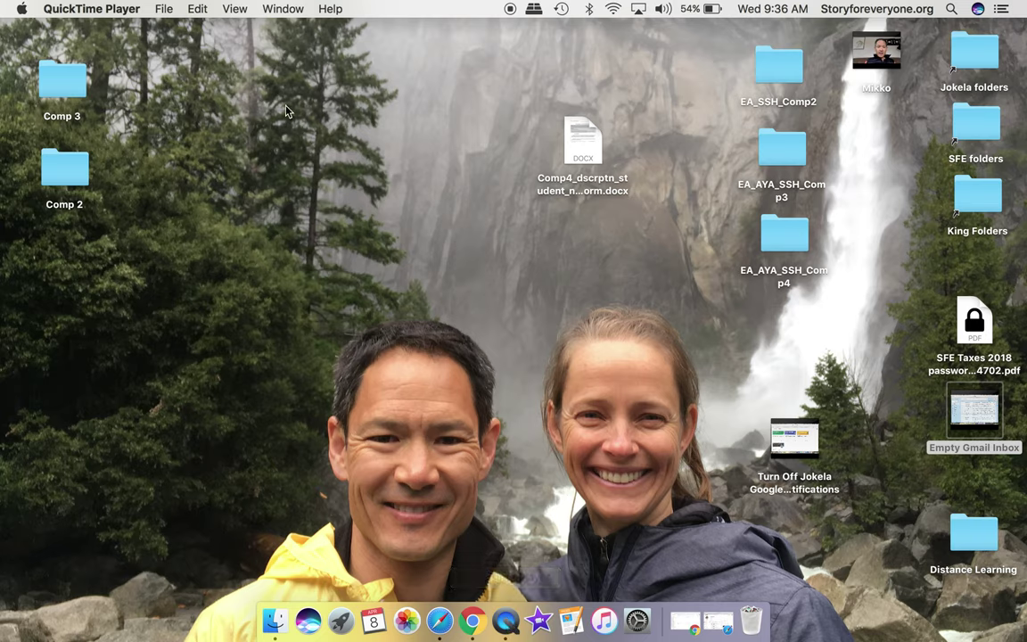
left_click(161, 10)
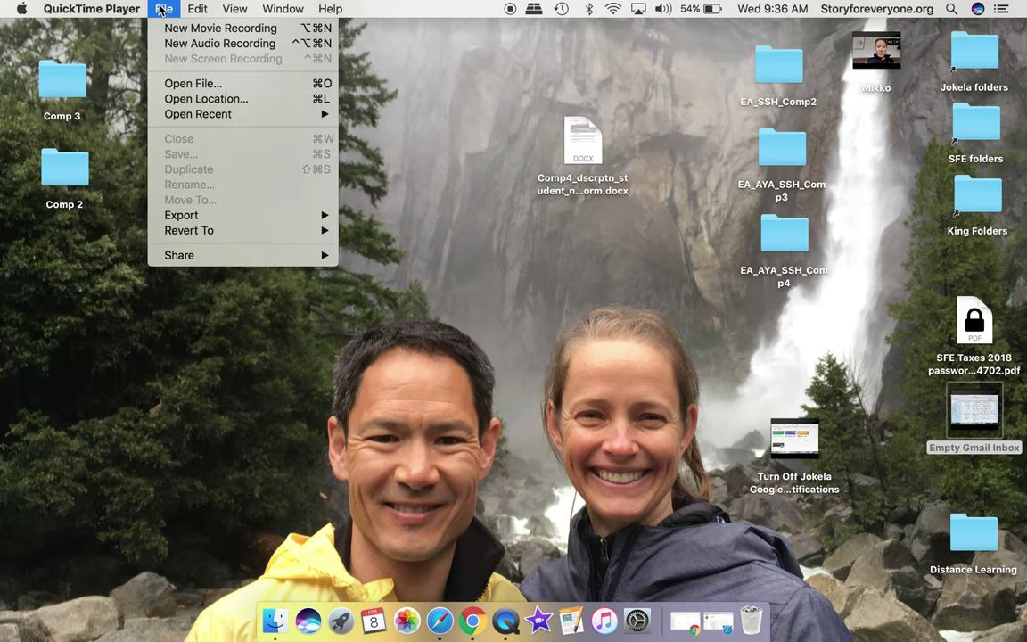
mouse_move(198, 11)
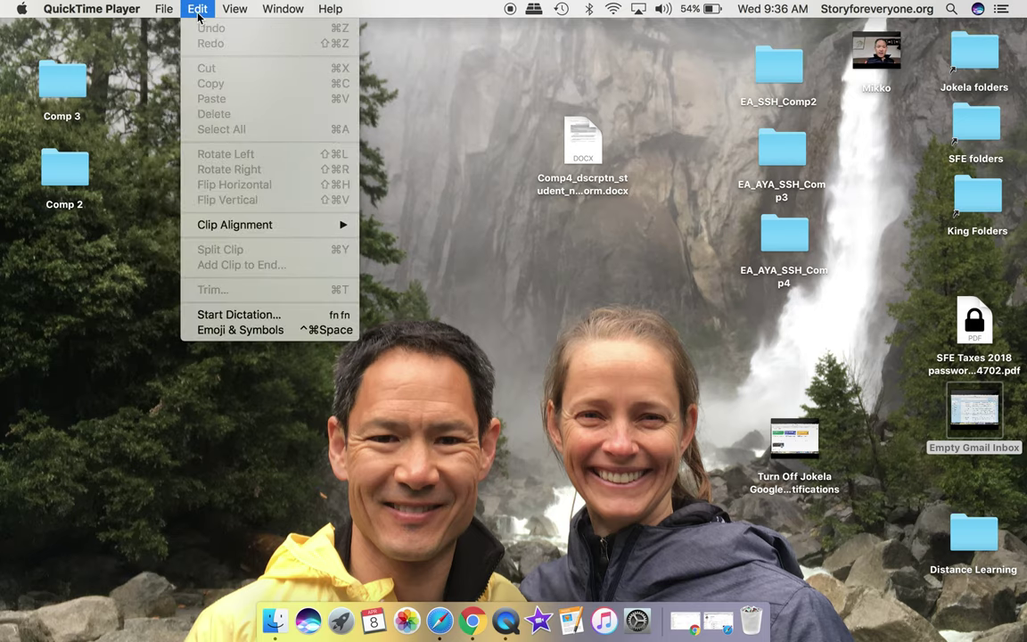
left_click(441, 621)
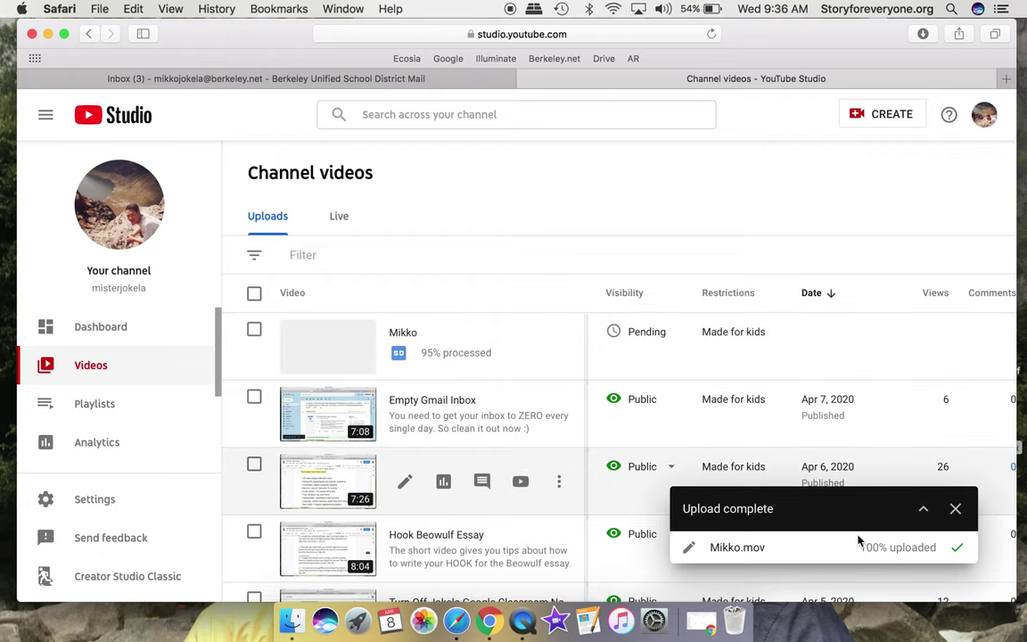
Dismiss the upload-complete notice and confirm Mikko is Public, published Apr 8, 2020.
left_click(955, 511)
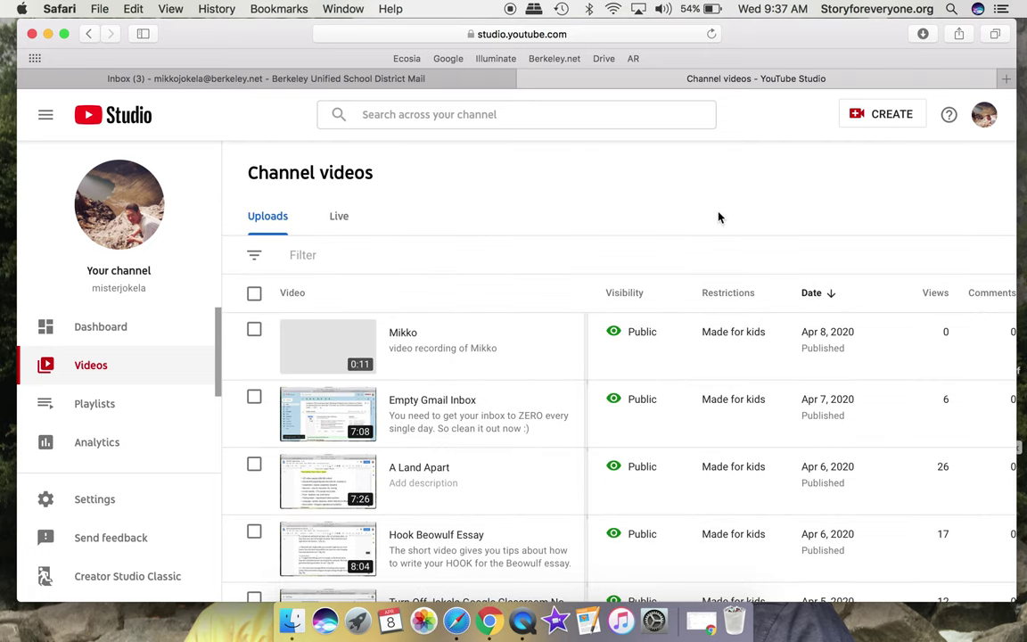
mouse_move(721, 332)
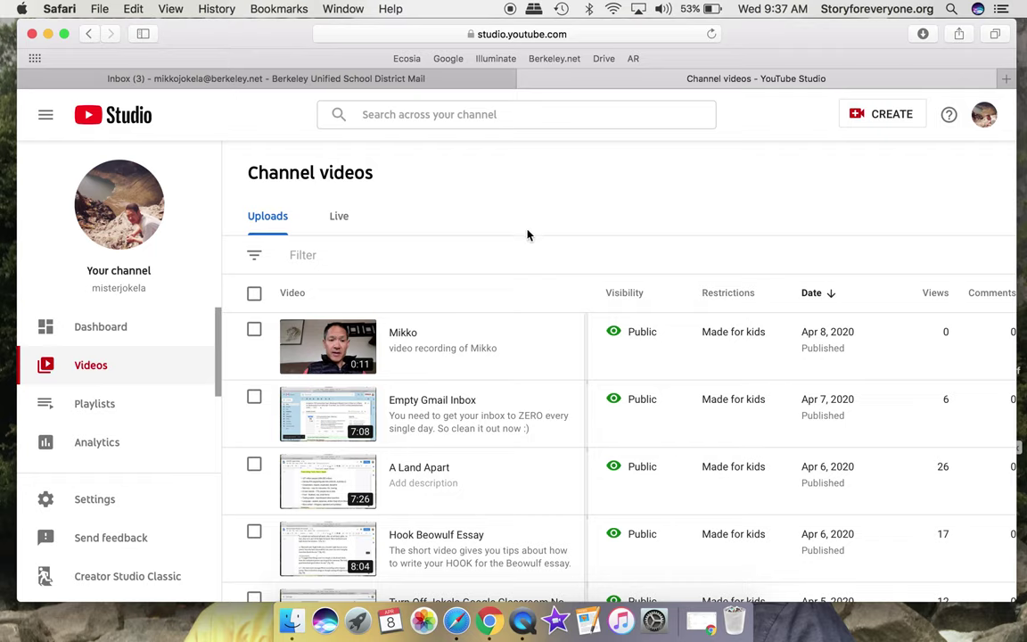
mouse_move(426, 367)
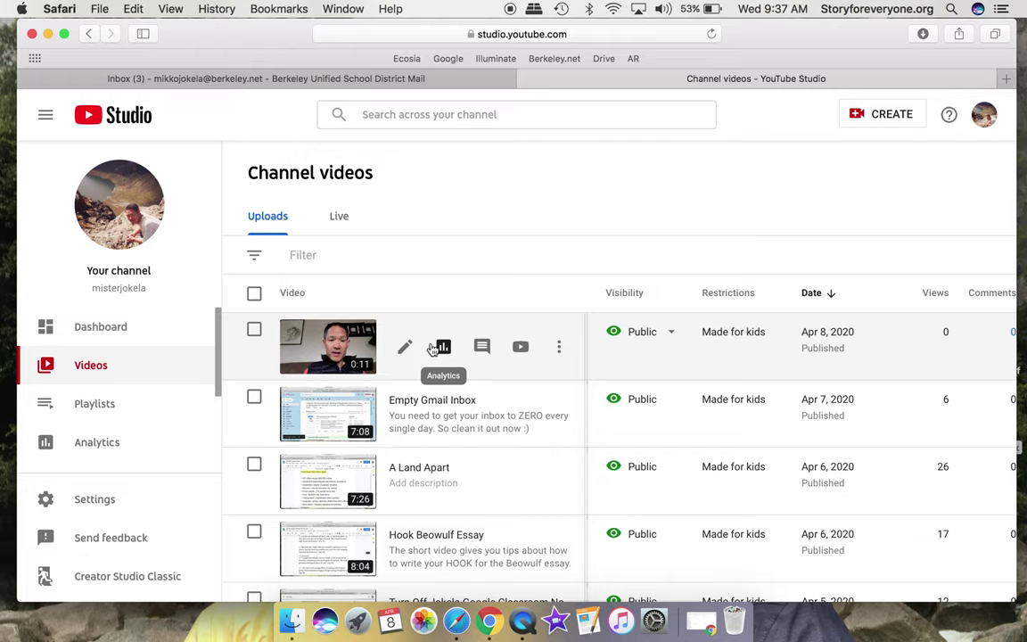
Open Mikko's video details and copy its video link URL.
left_click(339, 347)
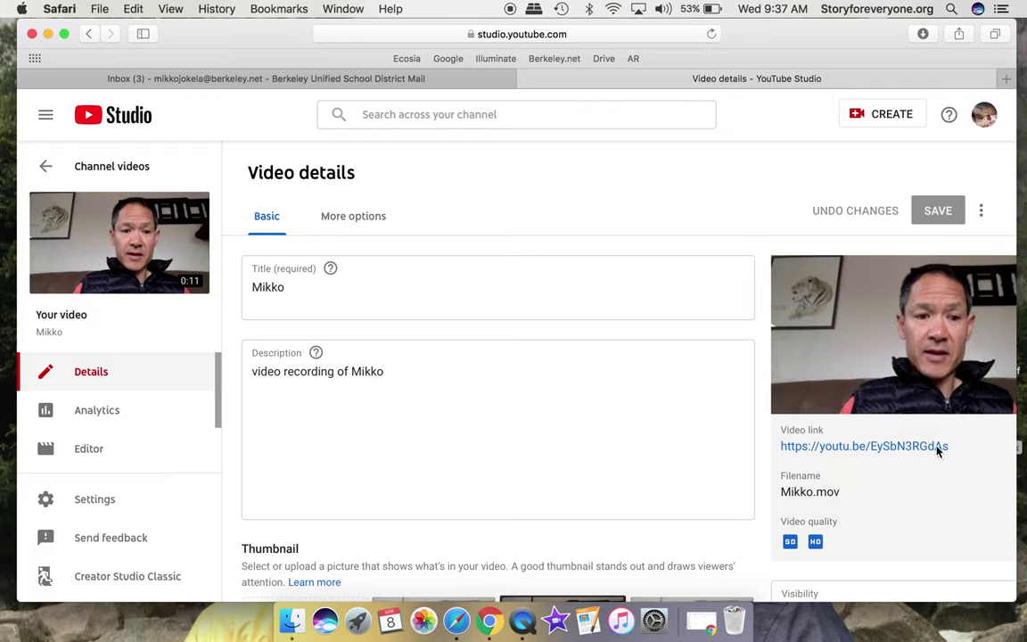
left_click_drag(938, 450, 780, 449)
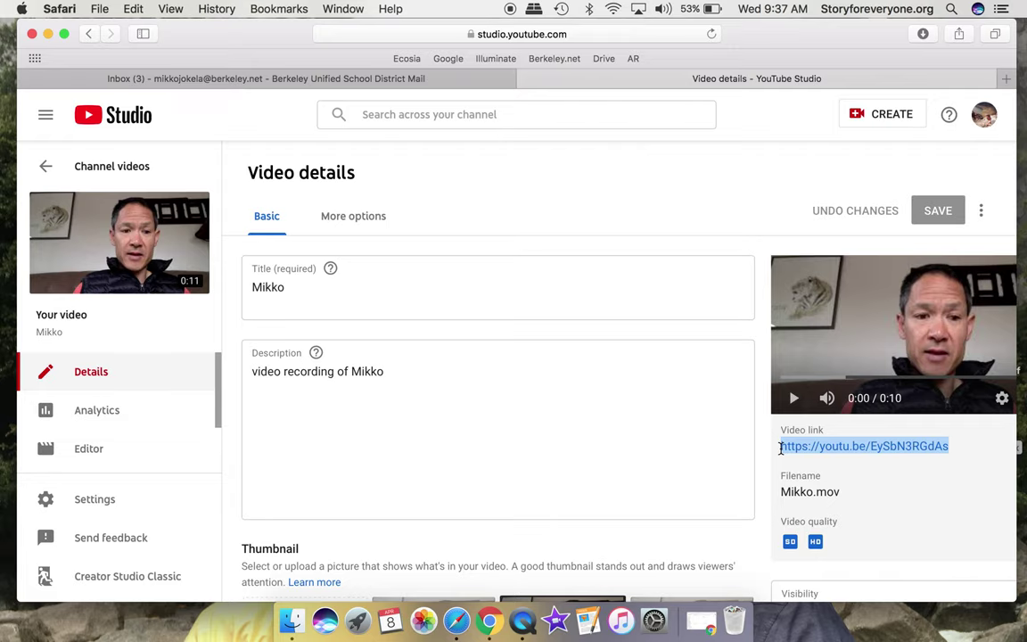
key("super+c")
Start a full-size Gmail draft addressed to the colleague picked from the contact suggestions.
left_click(374, 84)
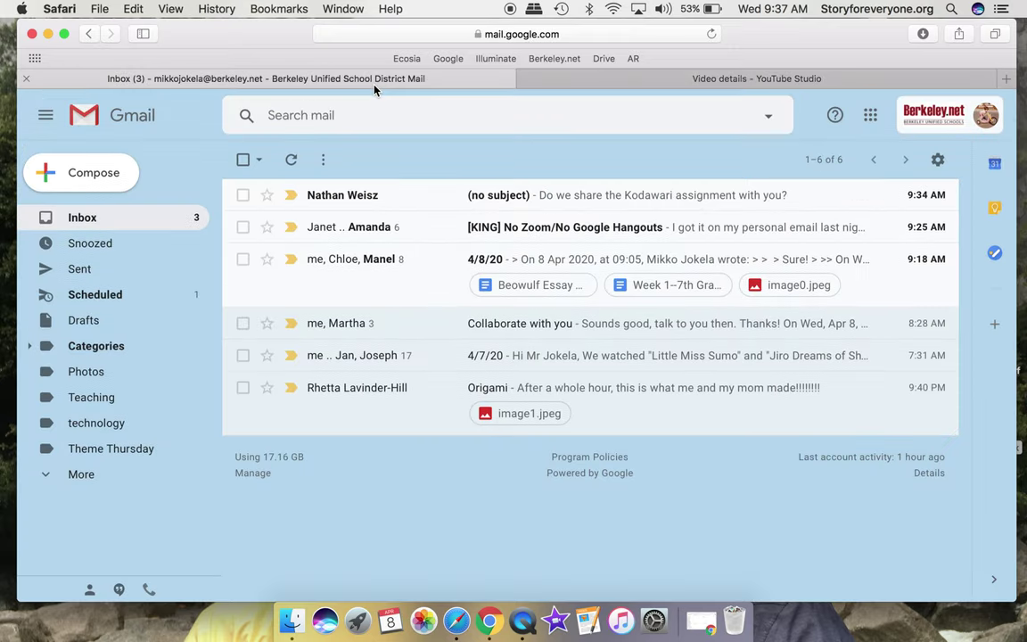
left_click(105, 171)
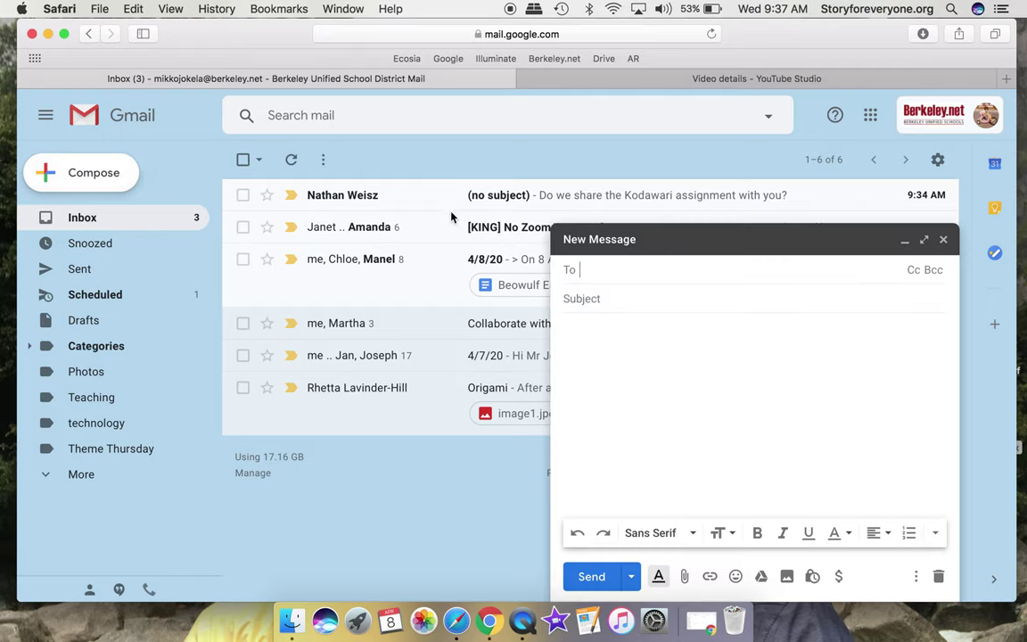
left_click(923, 239)
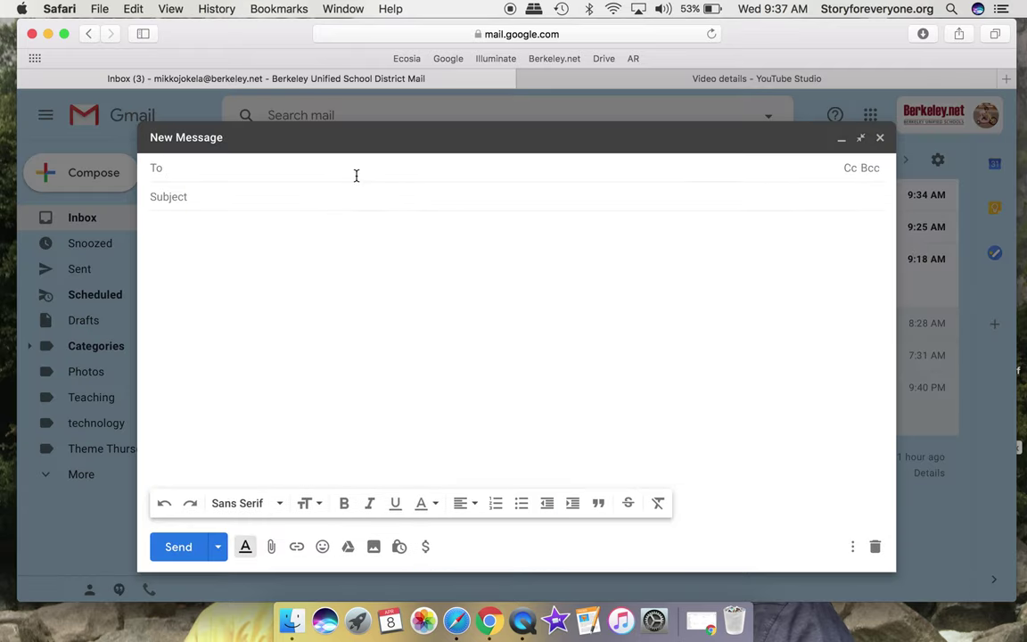
type("mikk")
key("BackSpace")
key("BackSpace")
key("BackSpace")
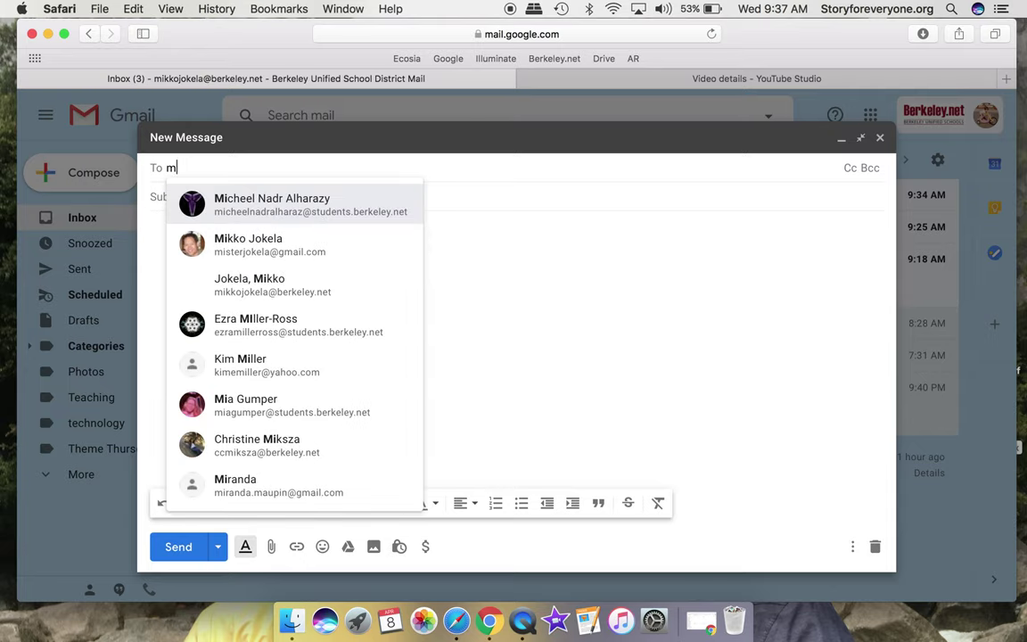
type("artha")
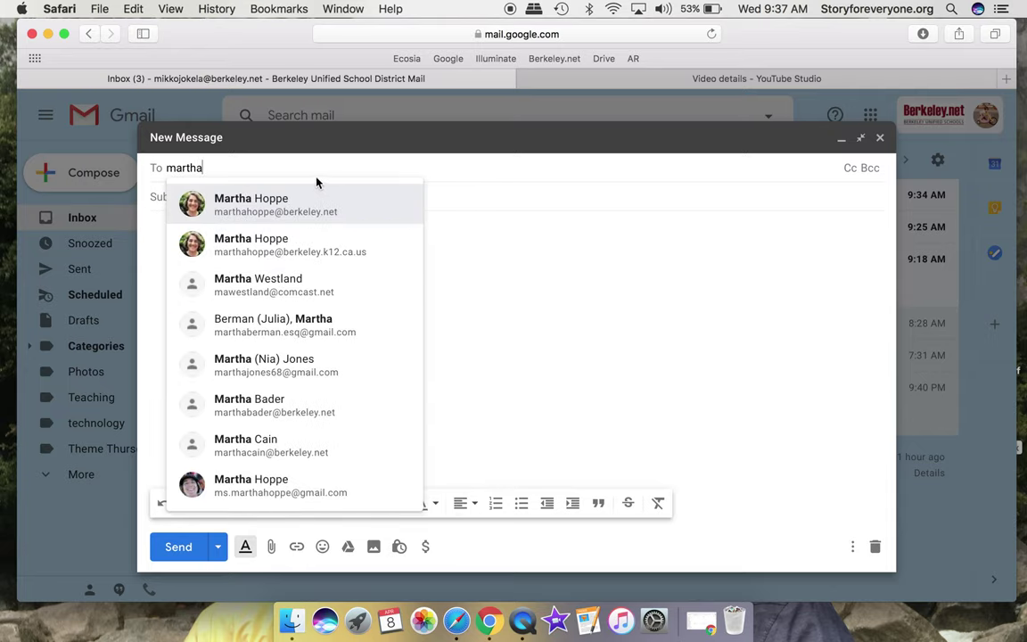
left_click(305, 198)
Enter subject 'Video of Mikko', body 'This is for the tutorial :)', and a selected 'Video of Mikko' line.
left_click(273, 198)
type("Vid")
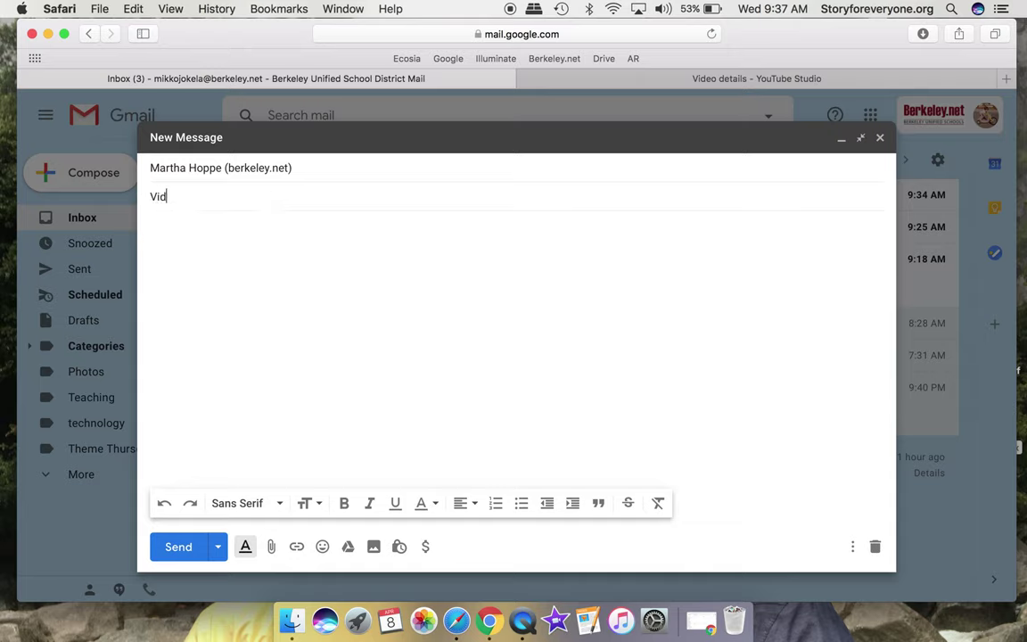
type("eo of Mikko")
key("Tab")
type("This is ")
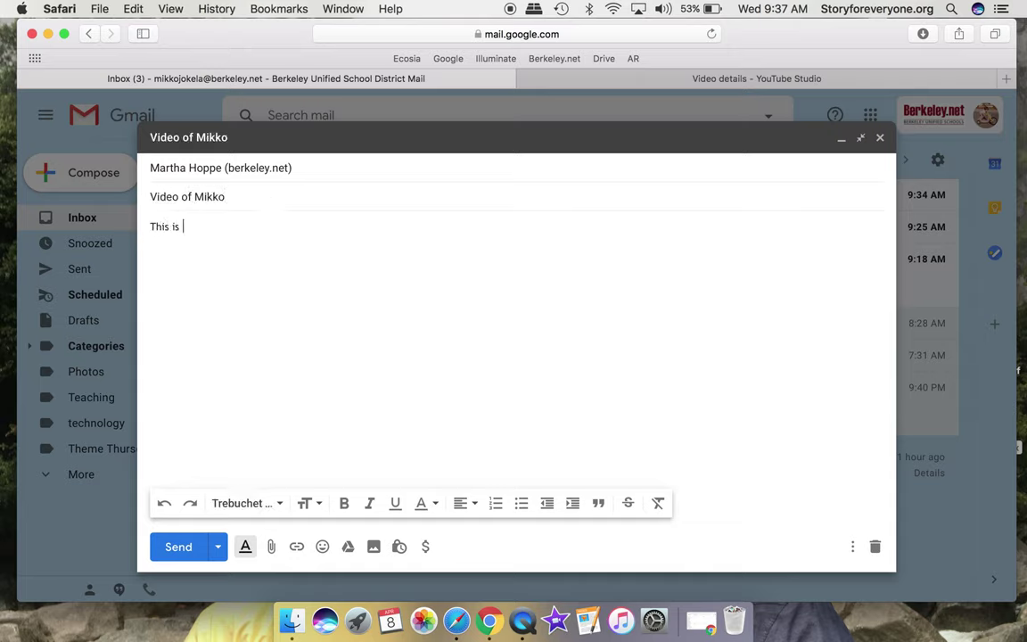
type("for the tutorial :)")
key("Return")
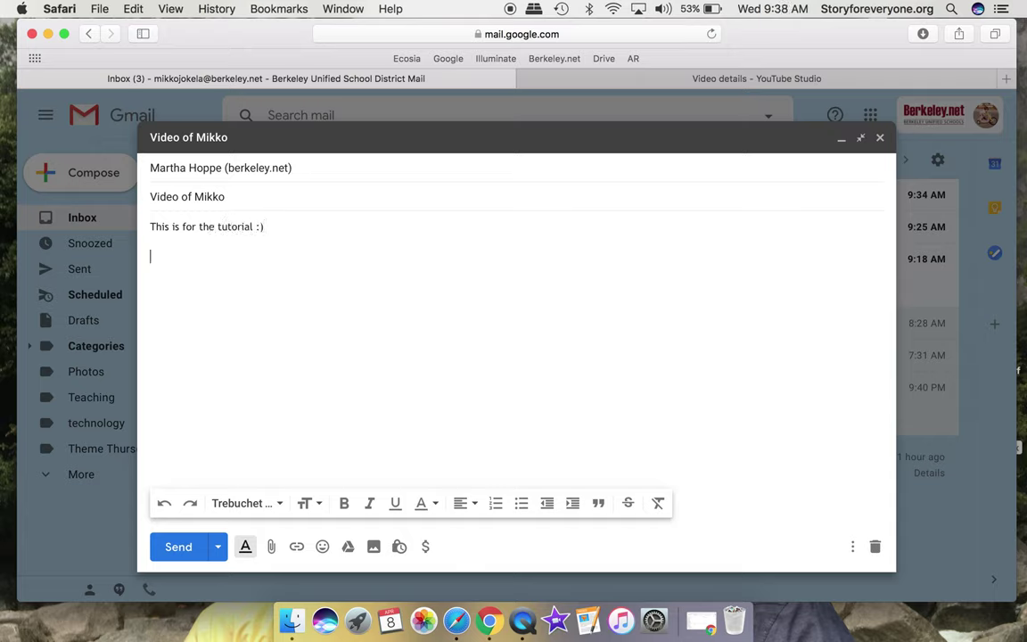
type("Video of Mikko")
left_click_drag(219, 257, 151, 259)
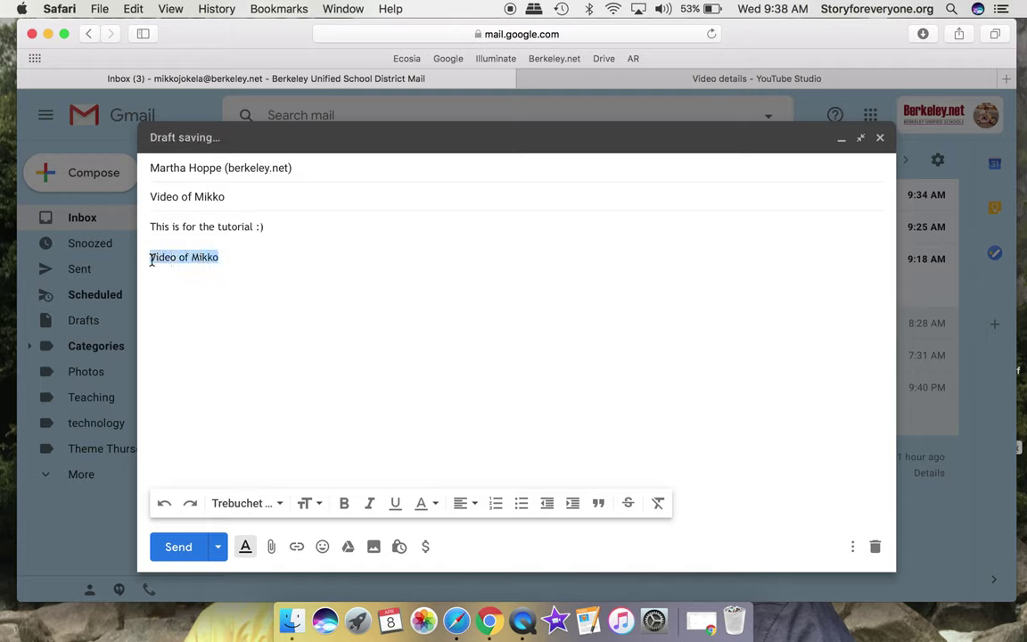
Link the 'Video of Mikko' line to the copied YouTube URL and add a 'Thanks' line below.
left_click(300, 551)
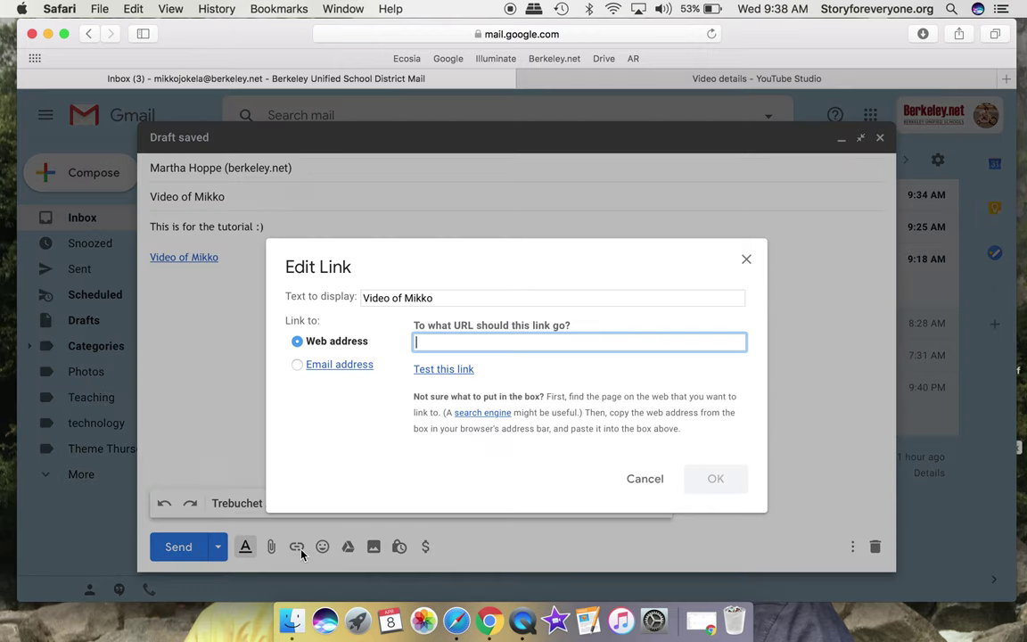
key("super+v")
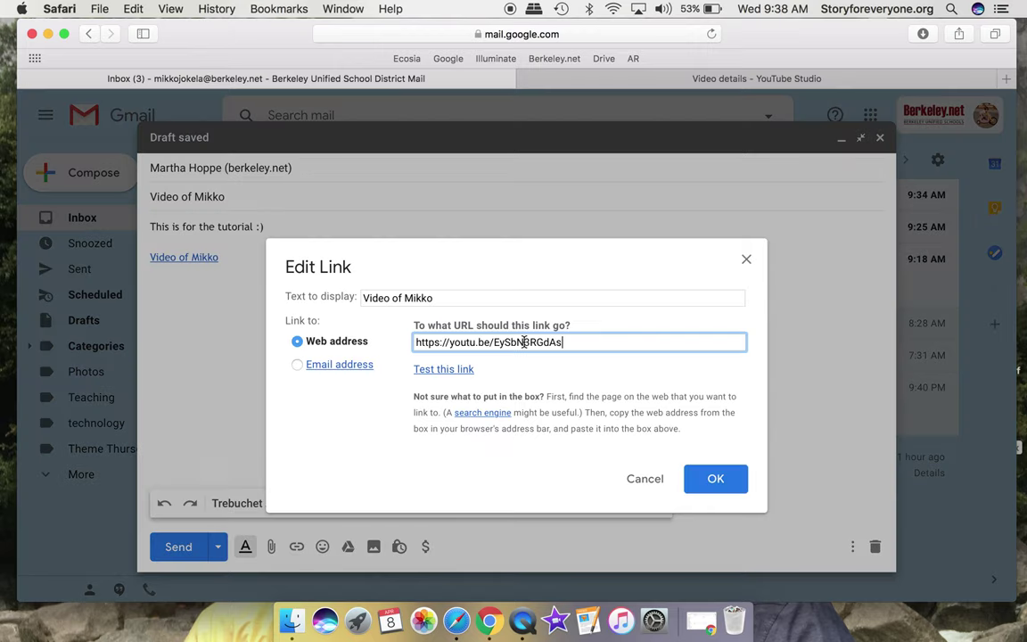
left_click(715, 479)
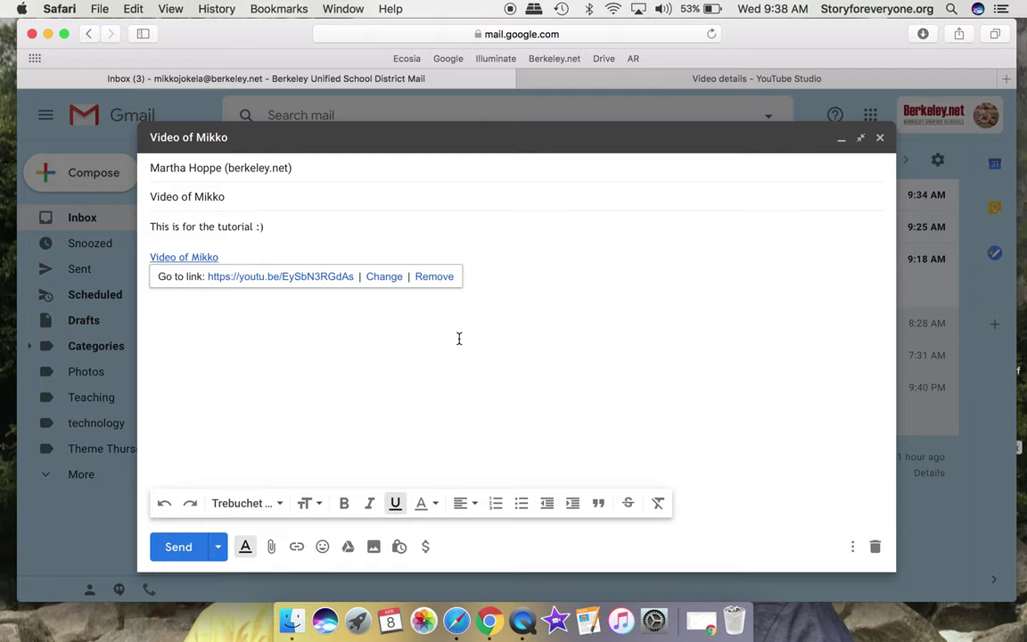
key("Return")
type("Thanks!")
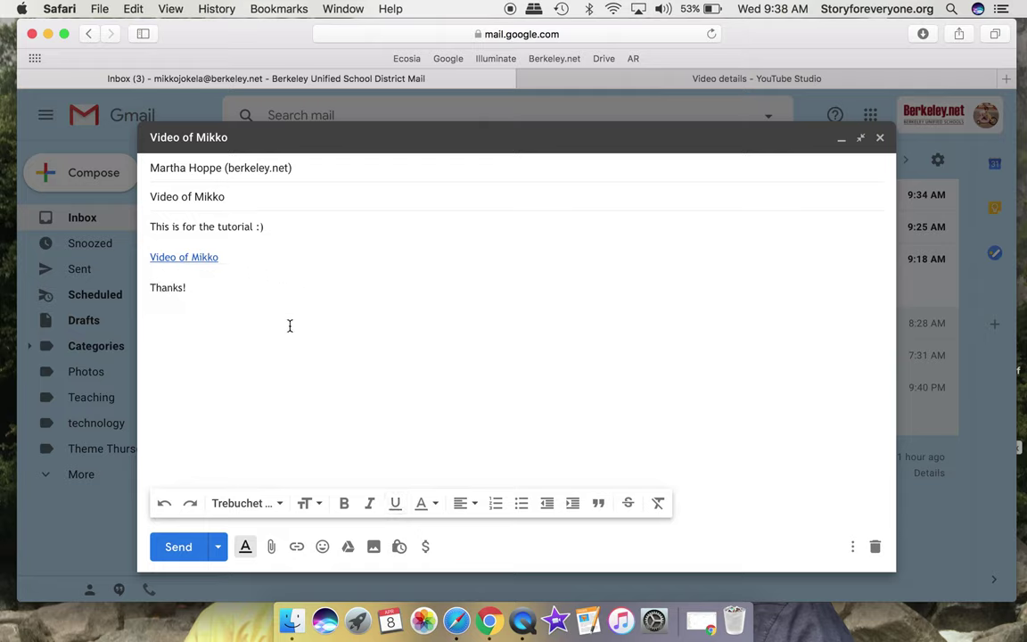
left_click(202, 257)
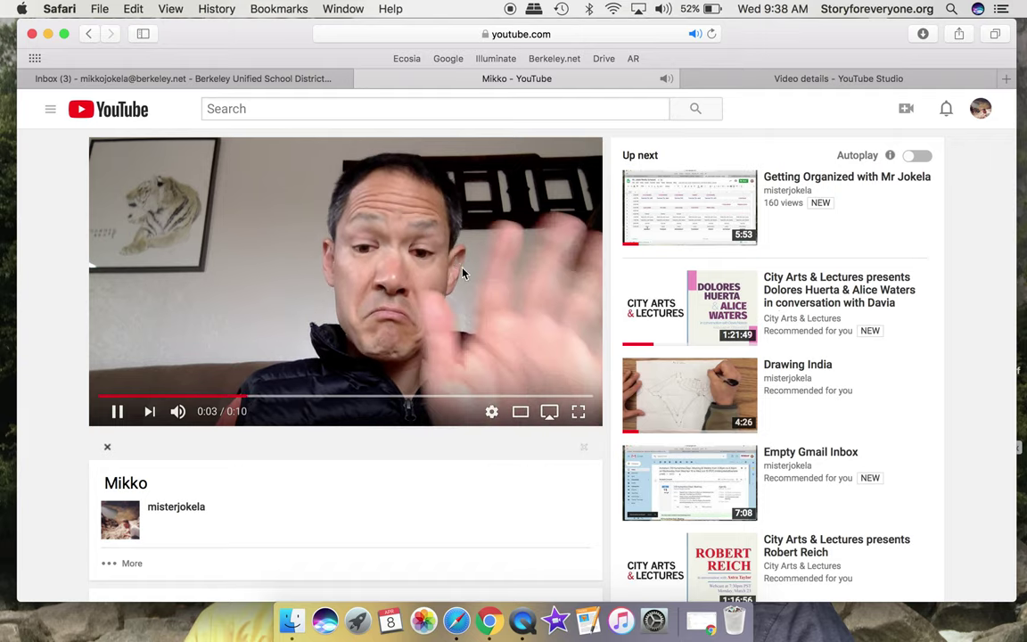
Close the YouTube video tab, send the email, and minimize Safari.
left_click(364, 78)
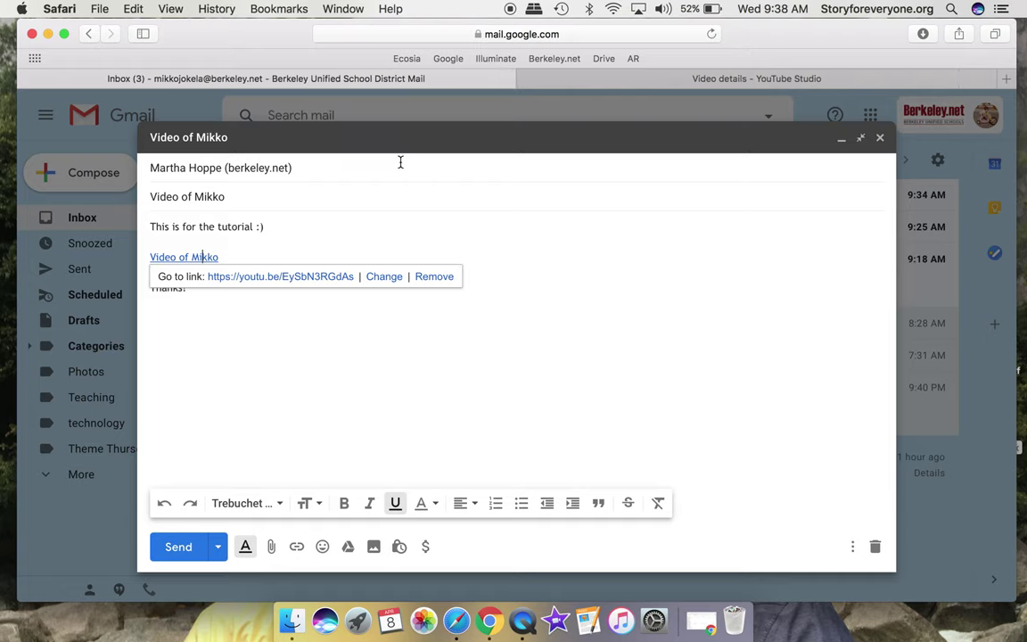
left_click(280, 318)
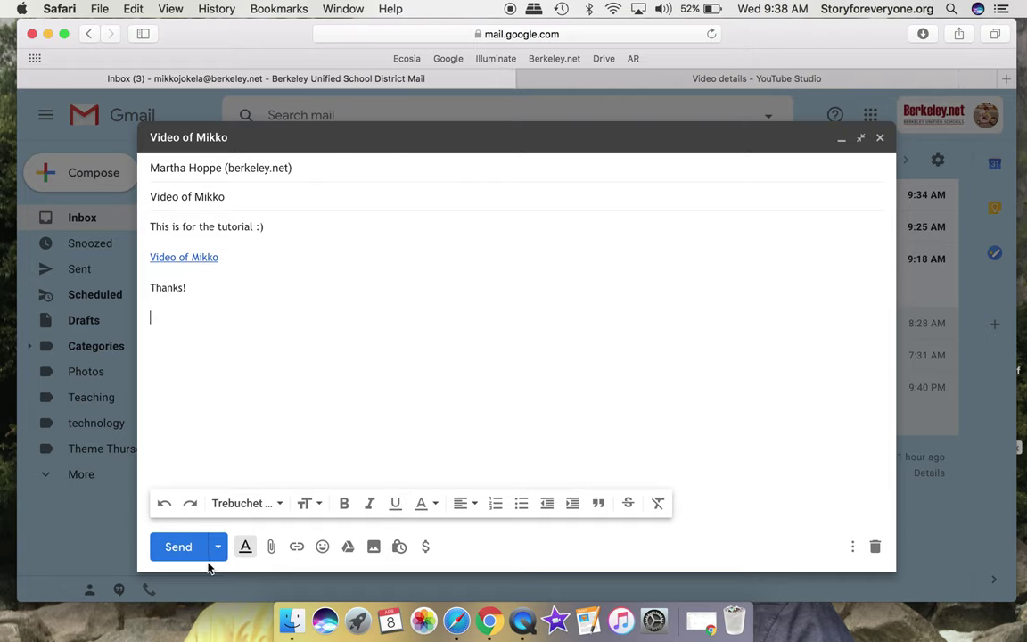
left_click(179, 546)
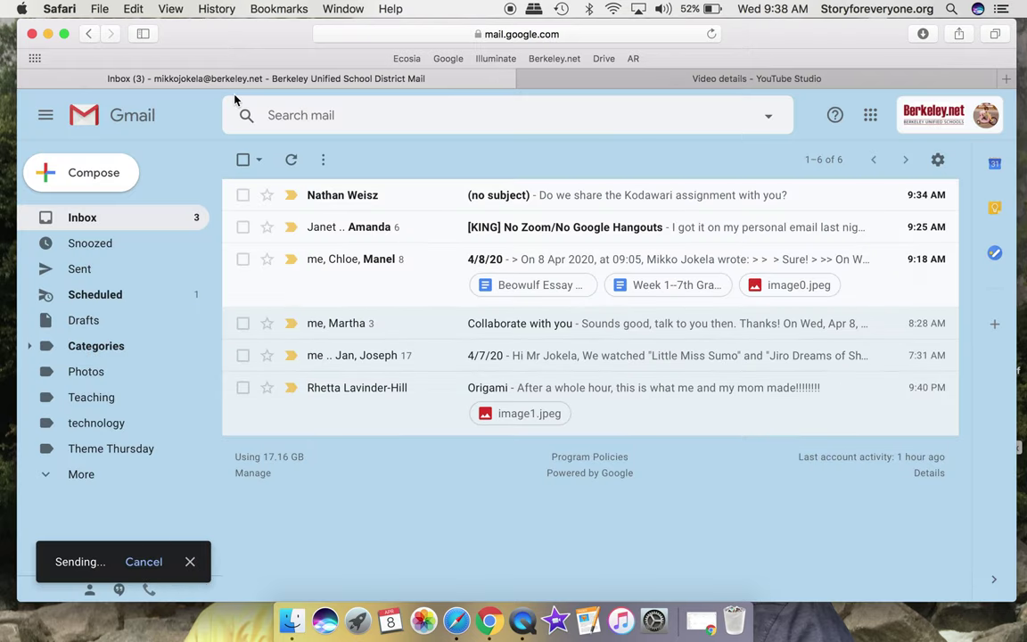
left_click(48, 33)
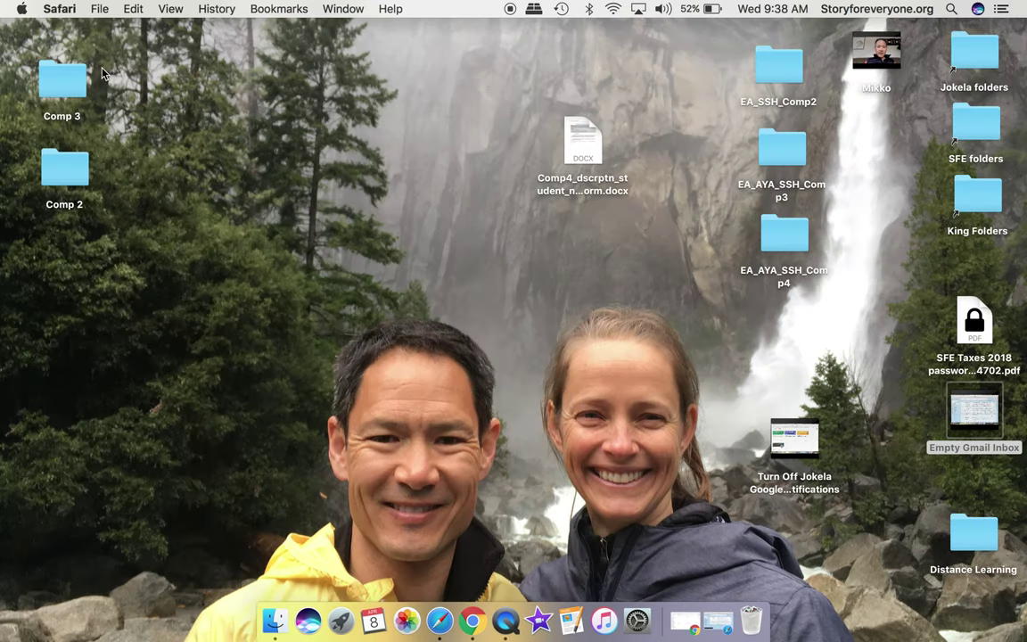
Quit QuickTime Player and name the unsaved recording 'Quicktime SCreecording' in the save prompt.
left_click(506, 621)
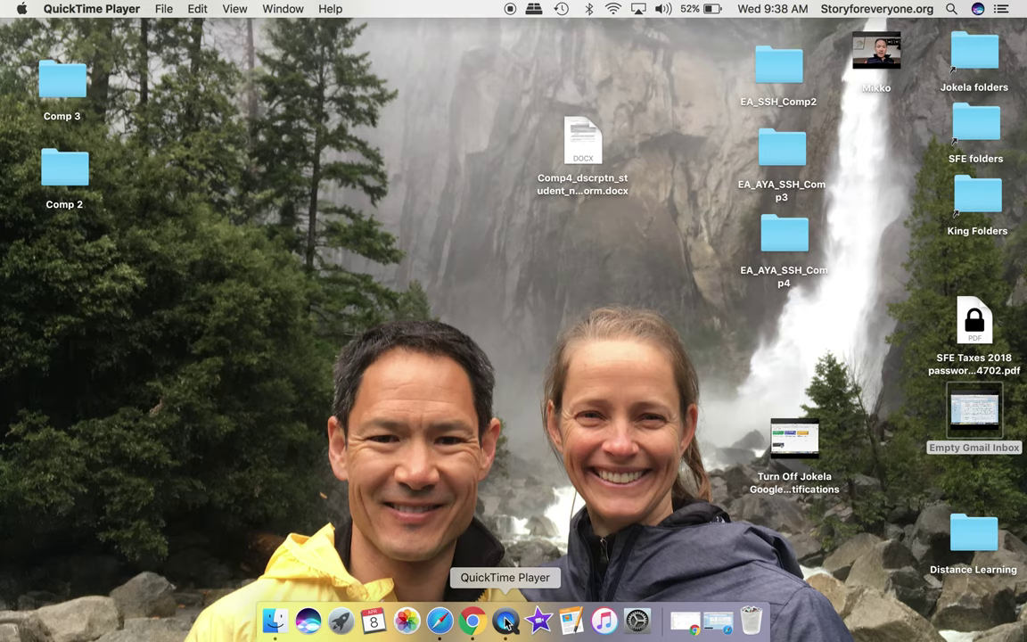
left_click(98, 11)
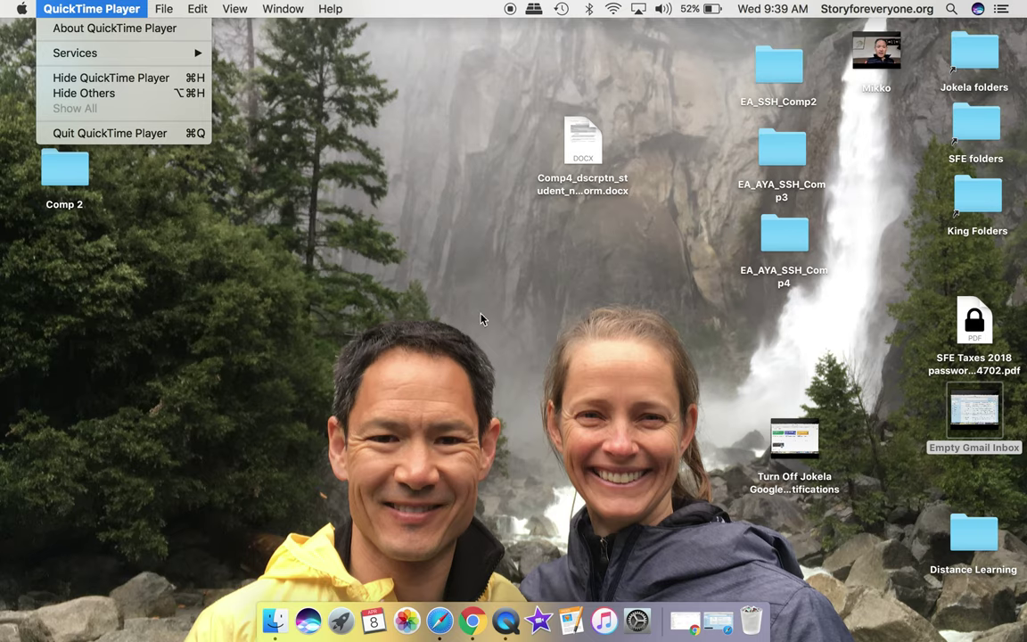
left_click(139, 134)
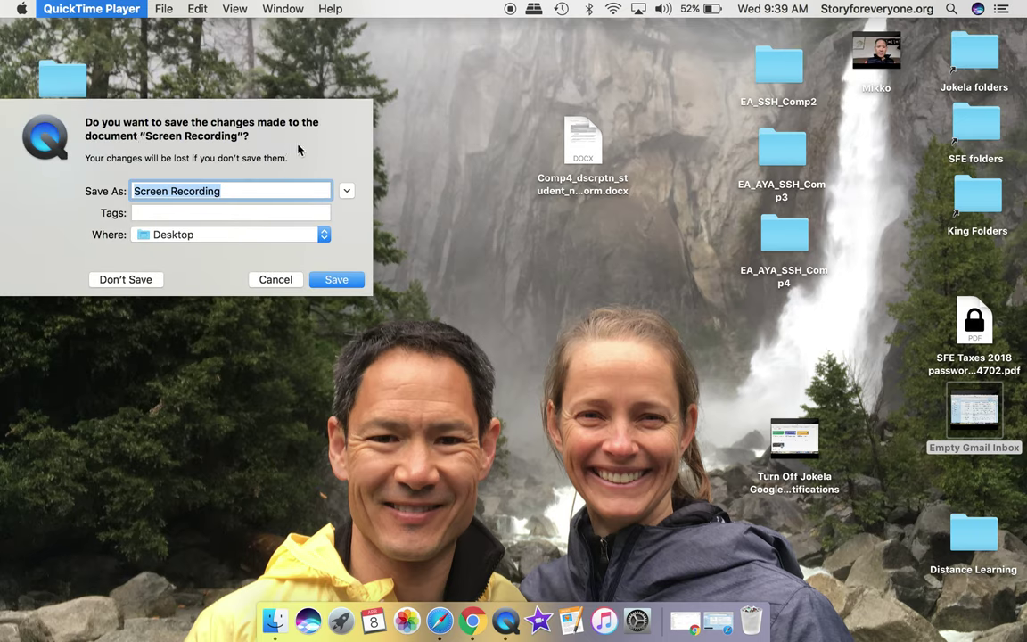
type("Quicktime")
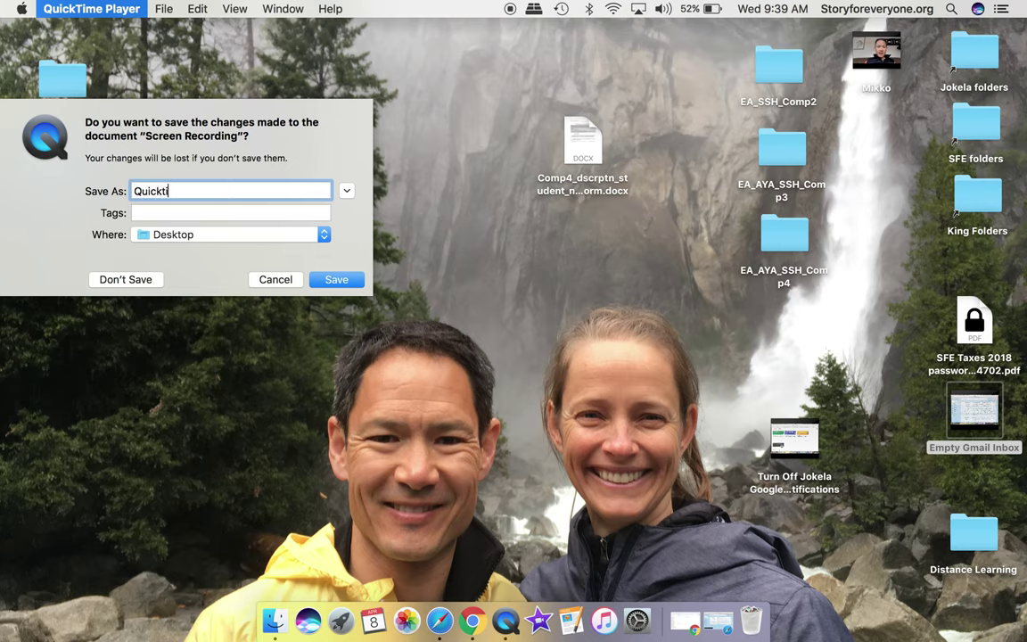